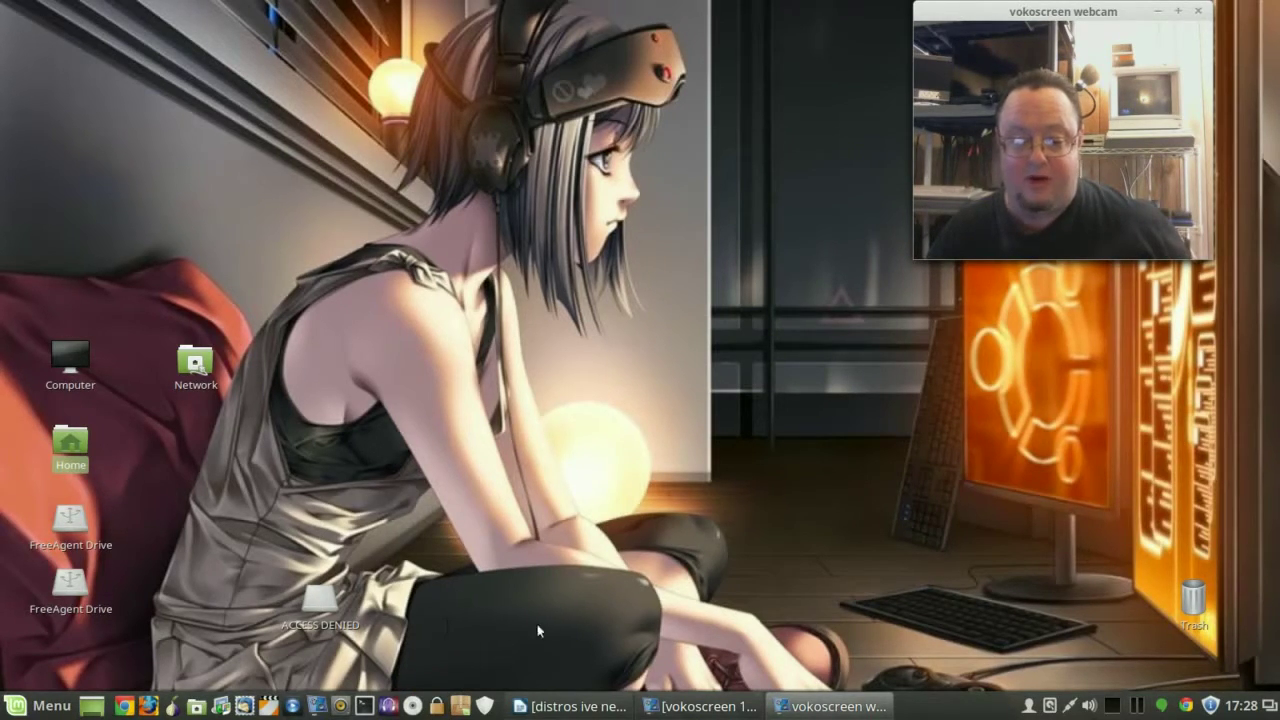
- Bring up the Writer document listing the networked distros to read it, and minimize it
key("alt+Tab")
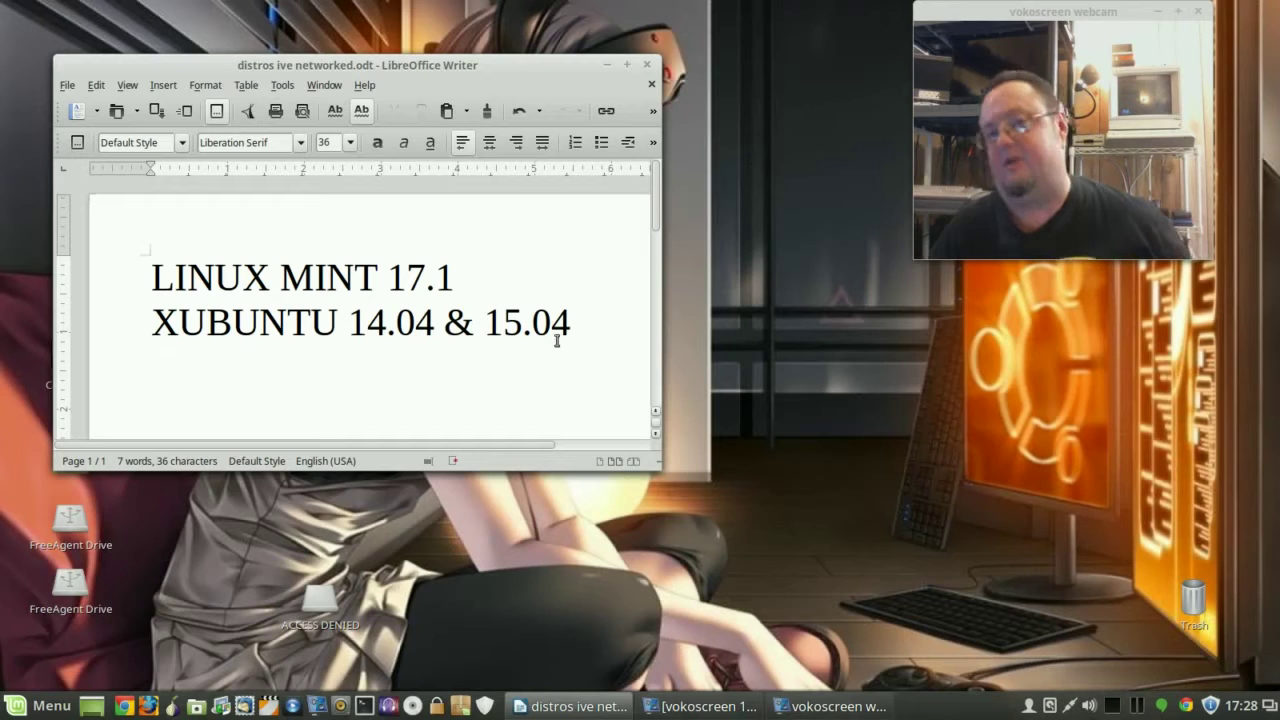
key("alt+F9")
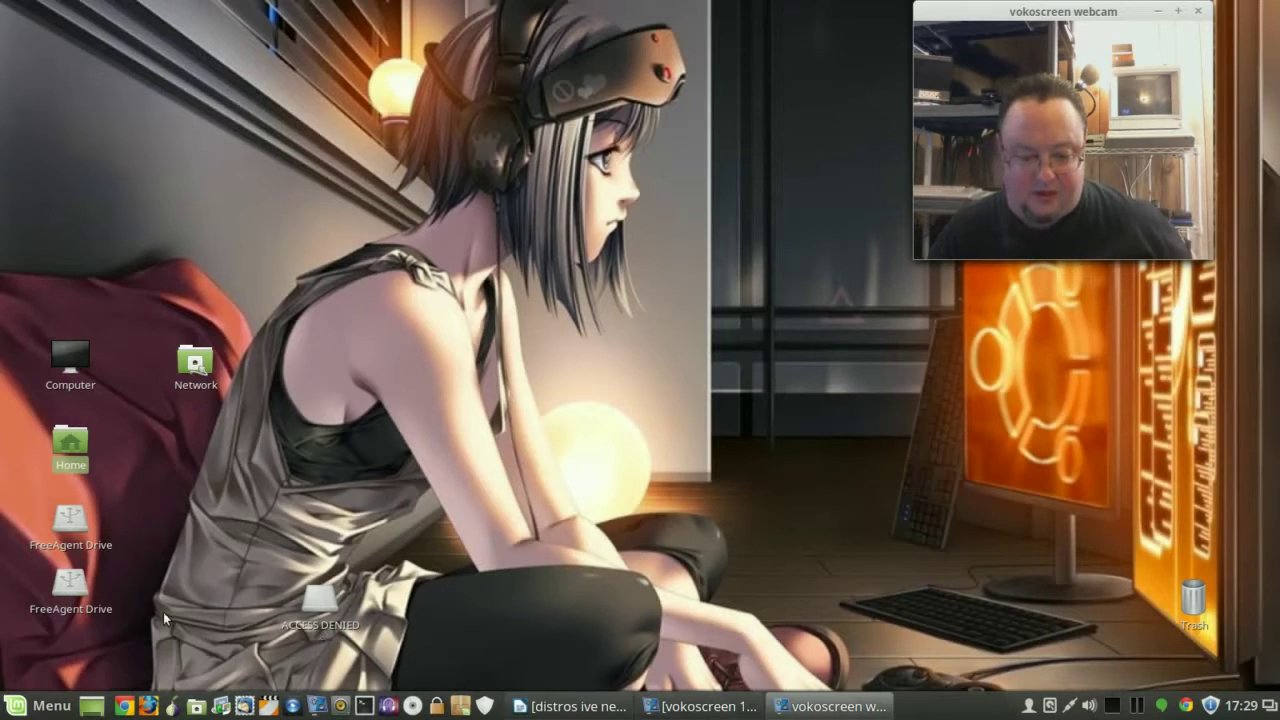
- Run sudo apt-get install cryptkeeper in a terminal, authenticating with the account password, and move the terminal window aside
left_click(364, 704)
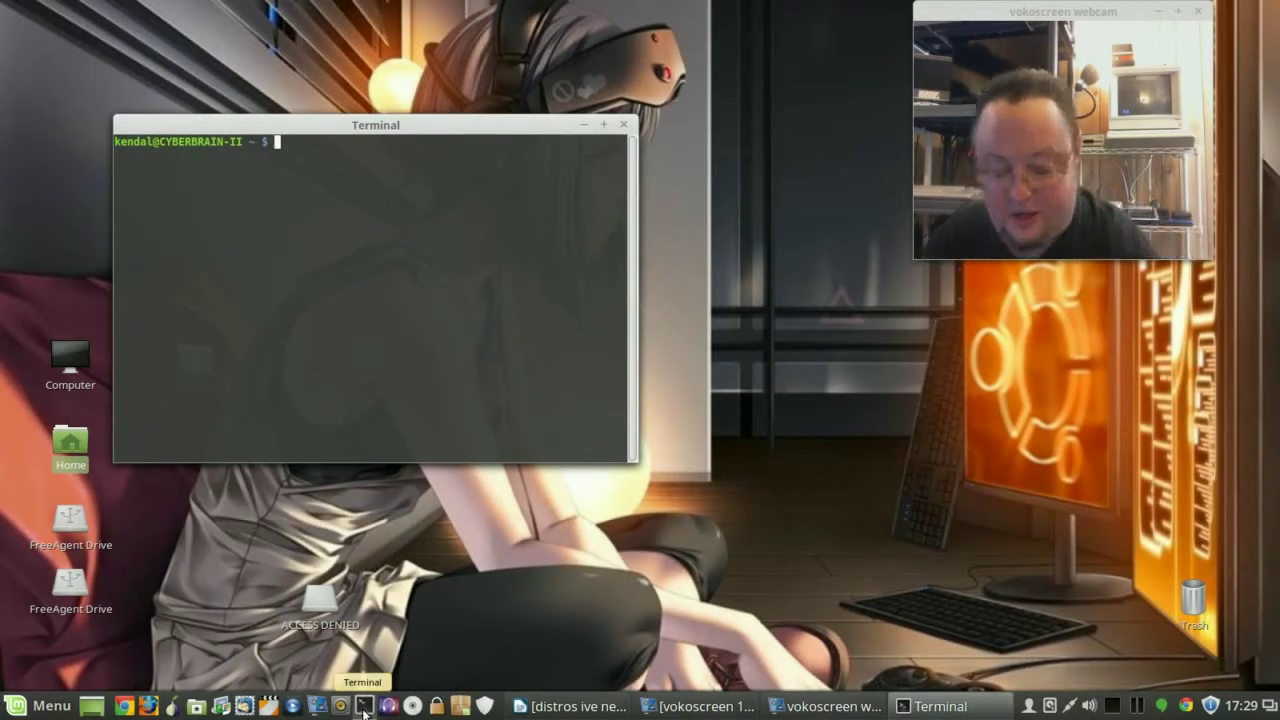
type("sud")
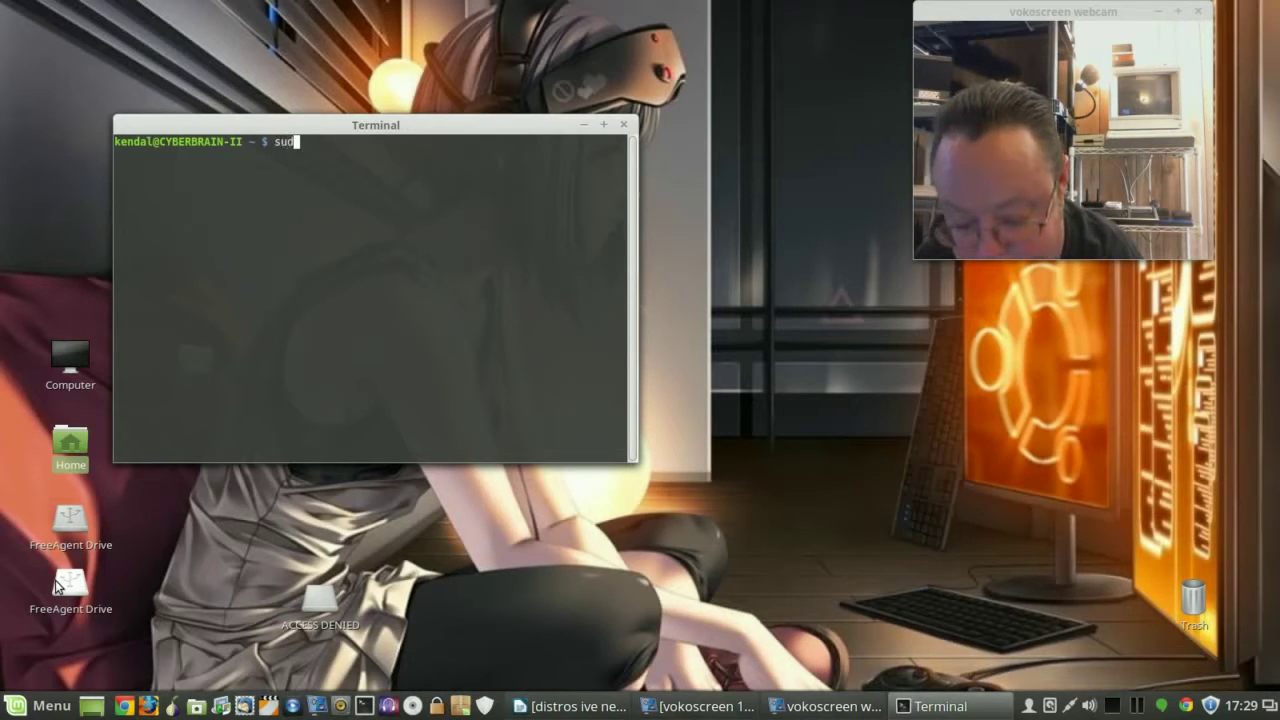
type("o apt-get install cryptkeeper")
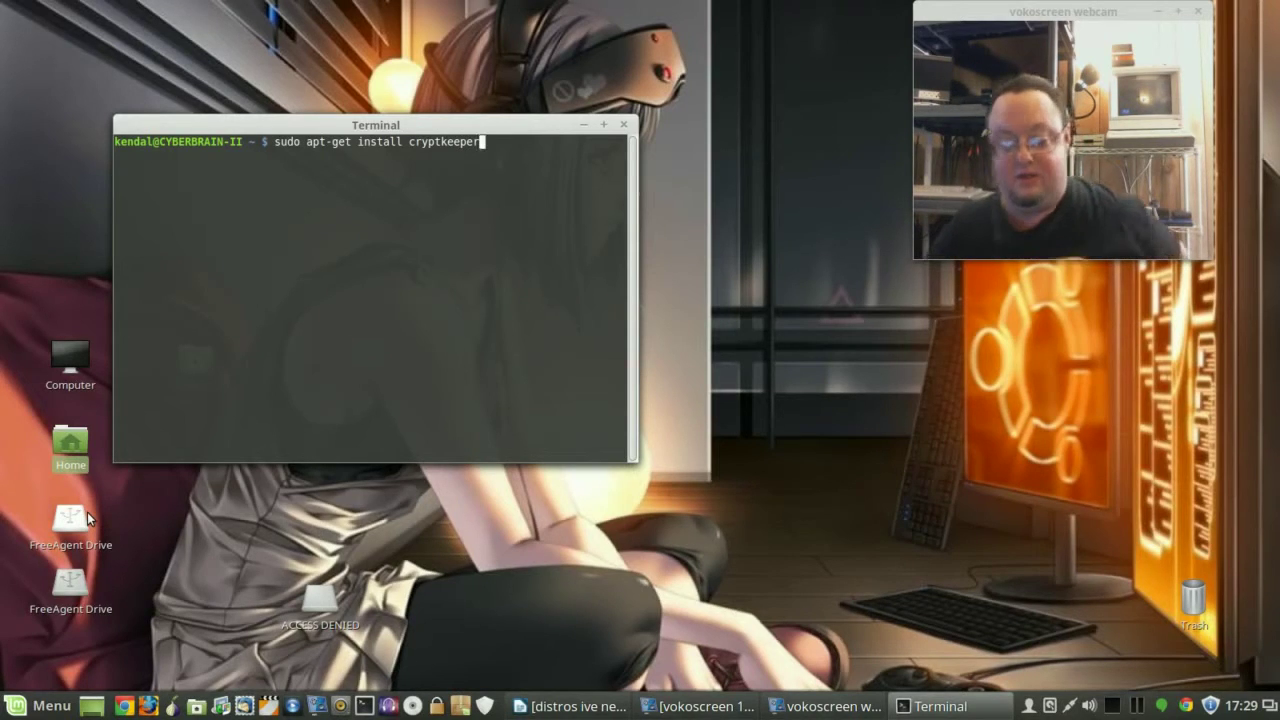
key("Return")
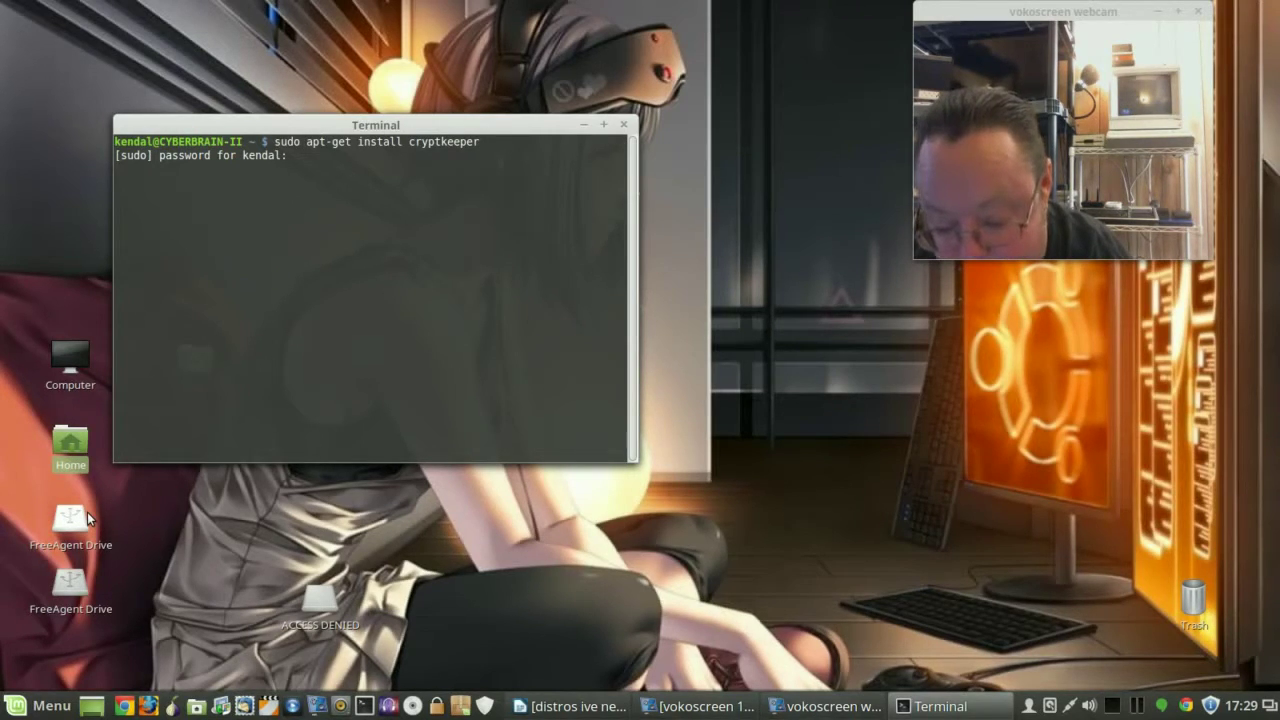
key("Return")
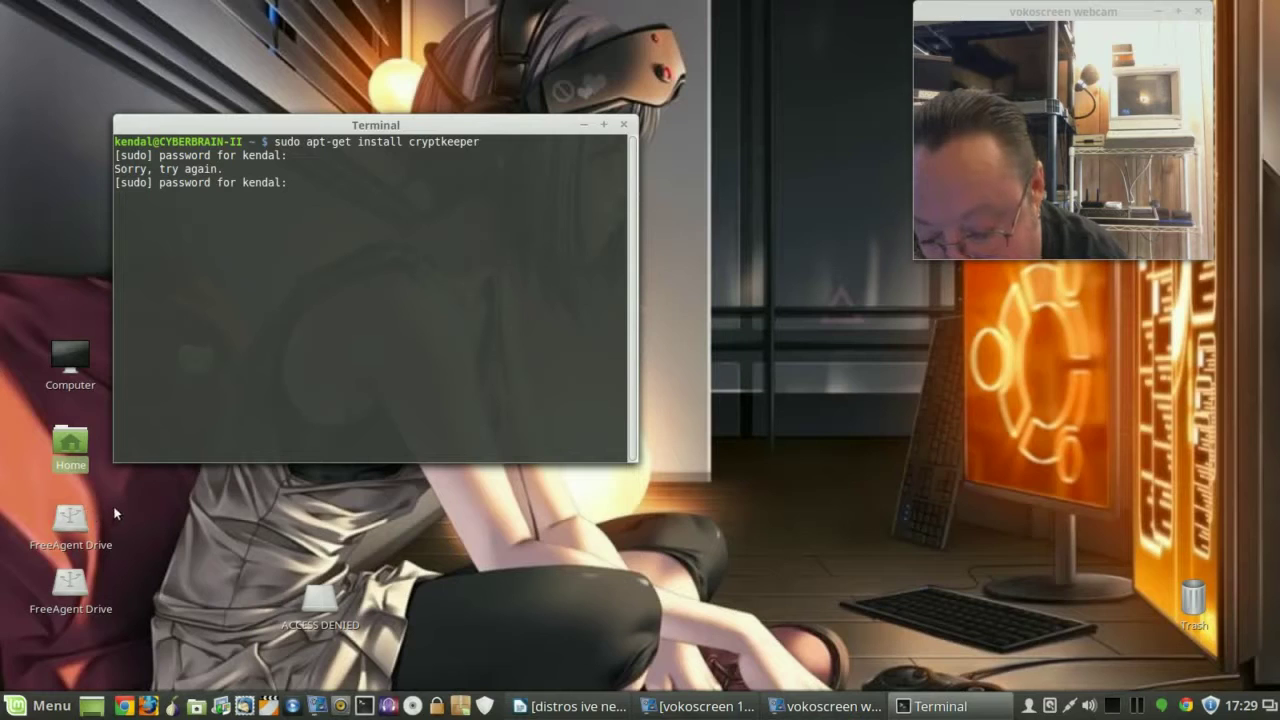
key("Return")
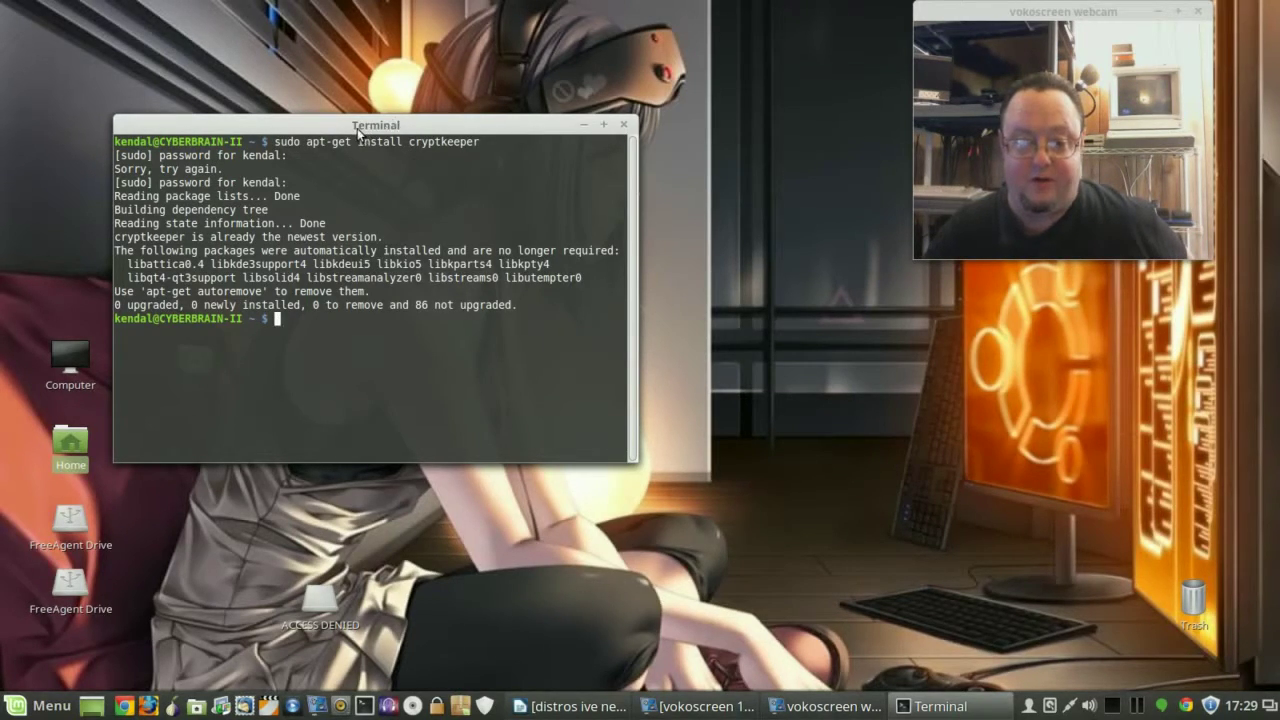
left_click_drag(347, 126, 388, 66)
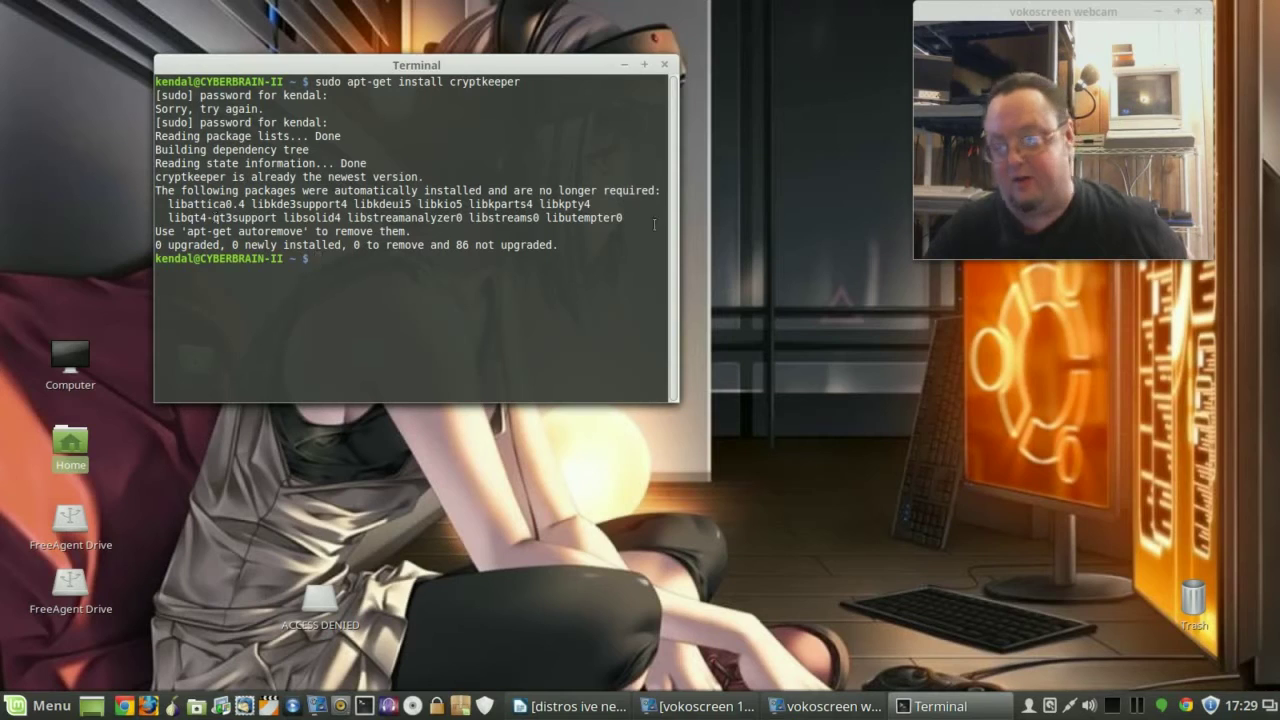
- Launch Software Manager with the administrator password and move its window clear of the webcam view
left_click(14, 706)
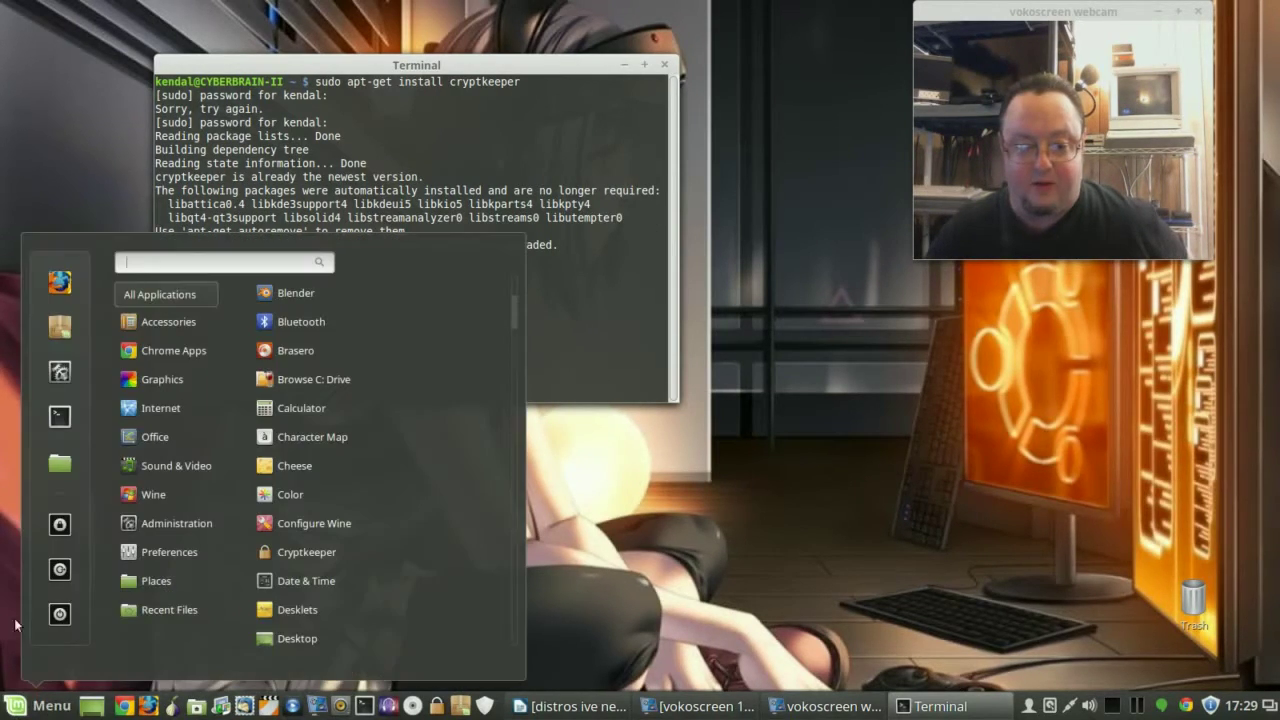
left_click(57, 328)
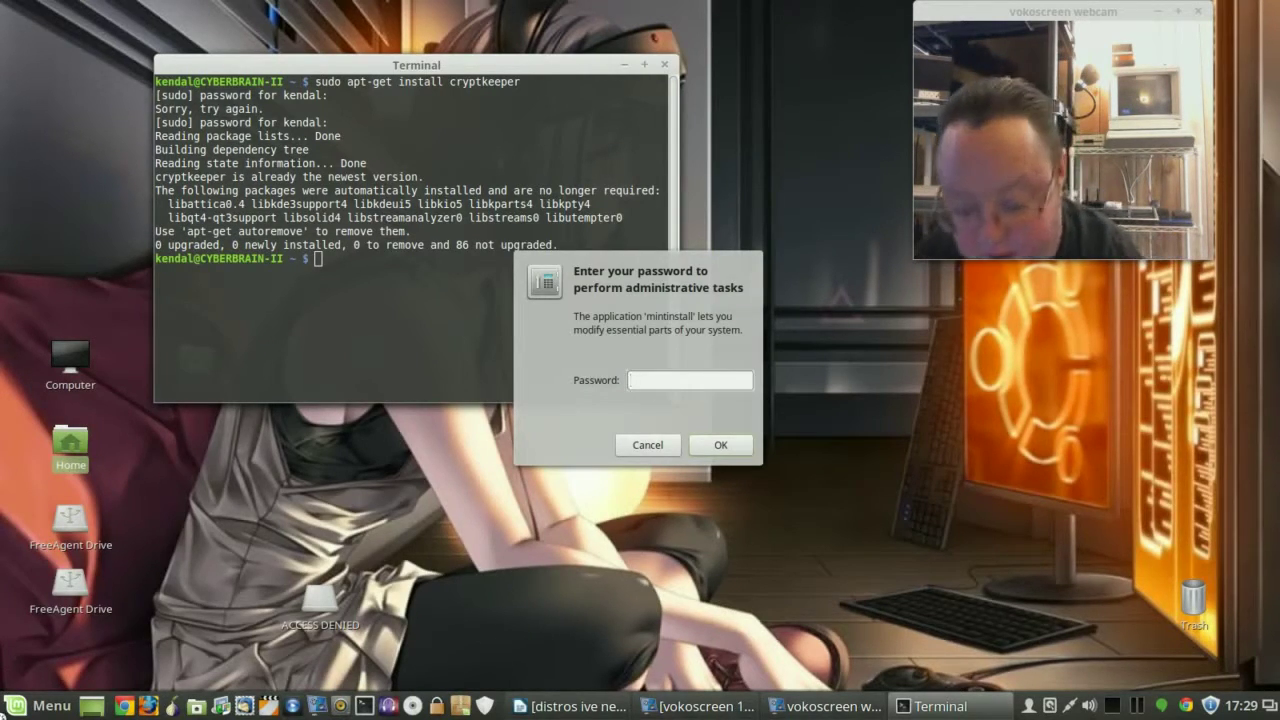
type("**********")
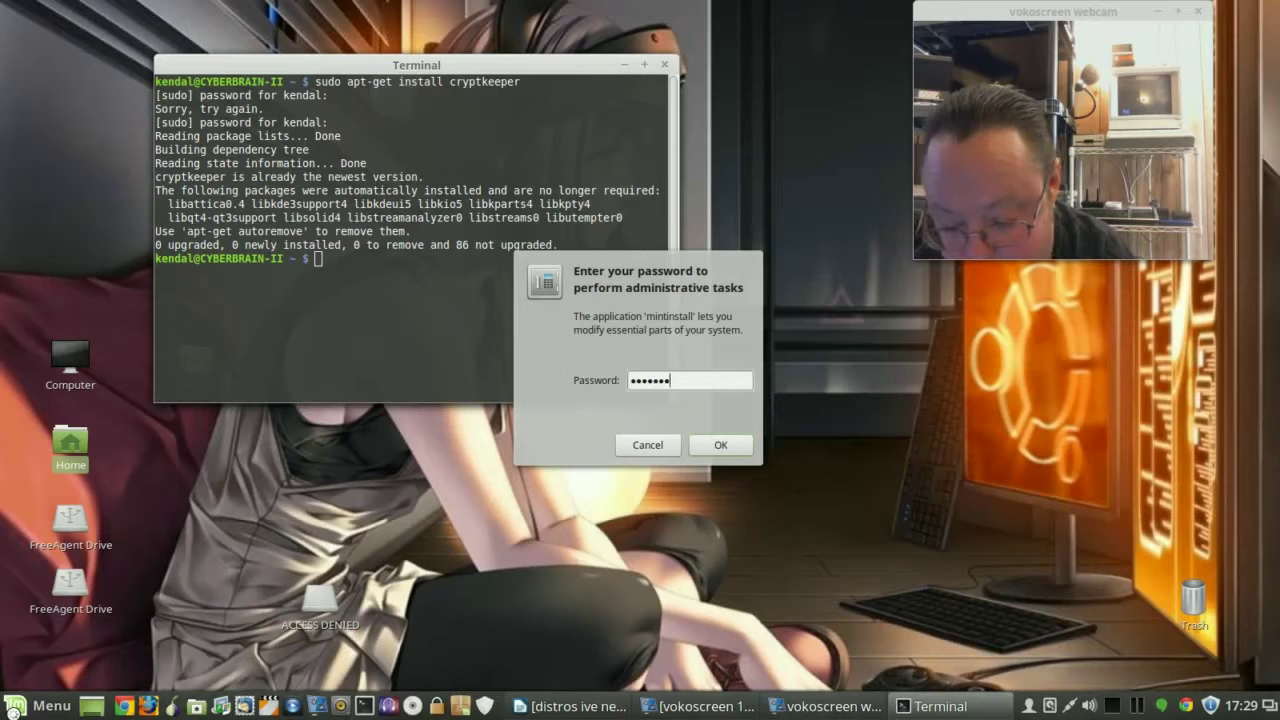
key("Return")
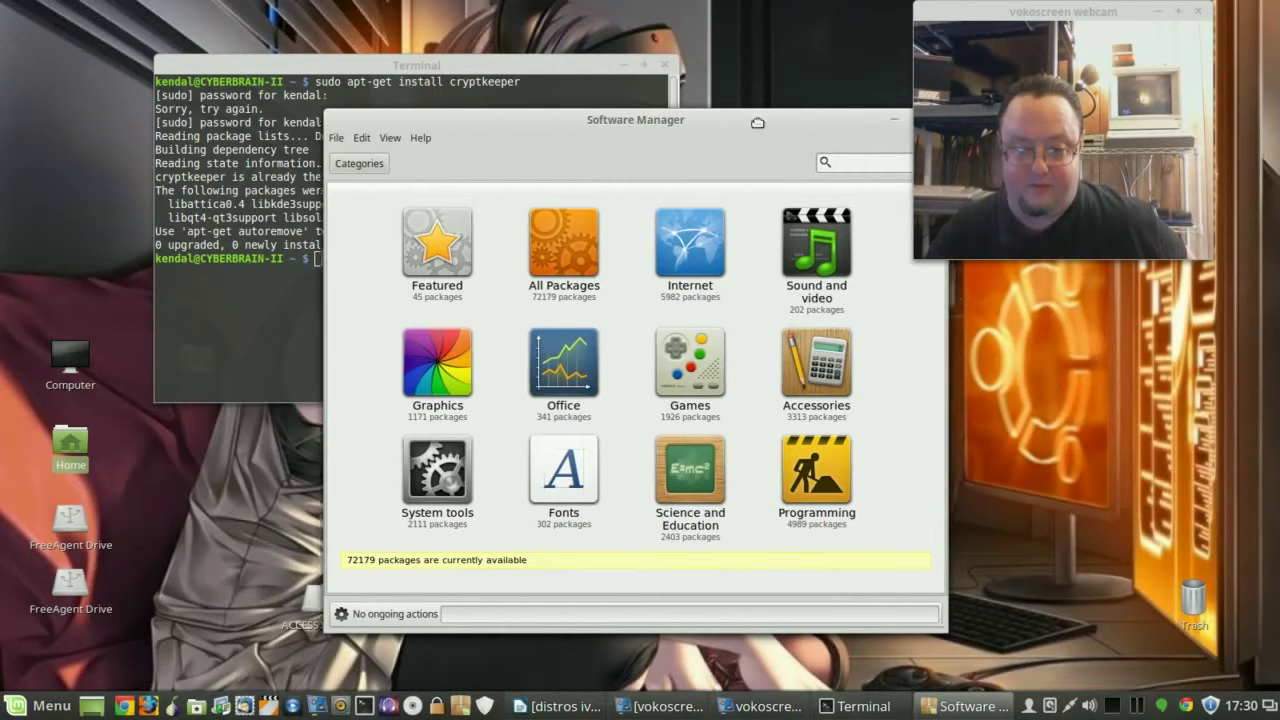
left_click_drag(784, 122, 611, 135)
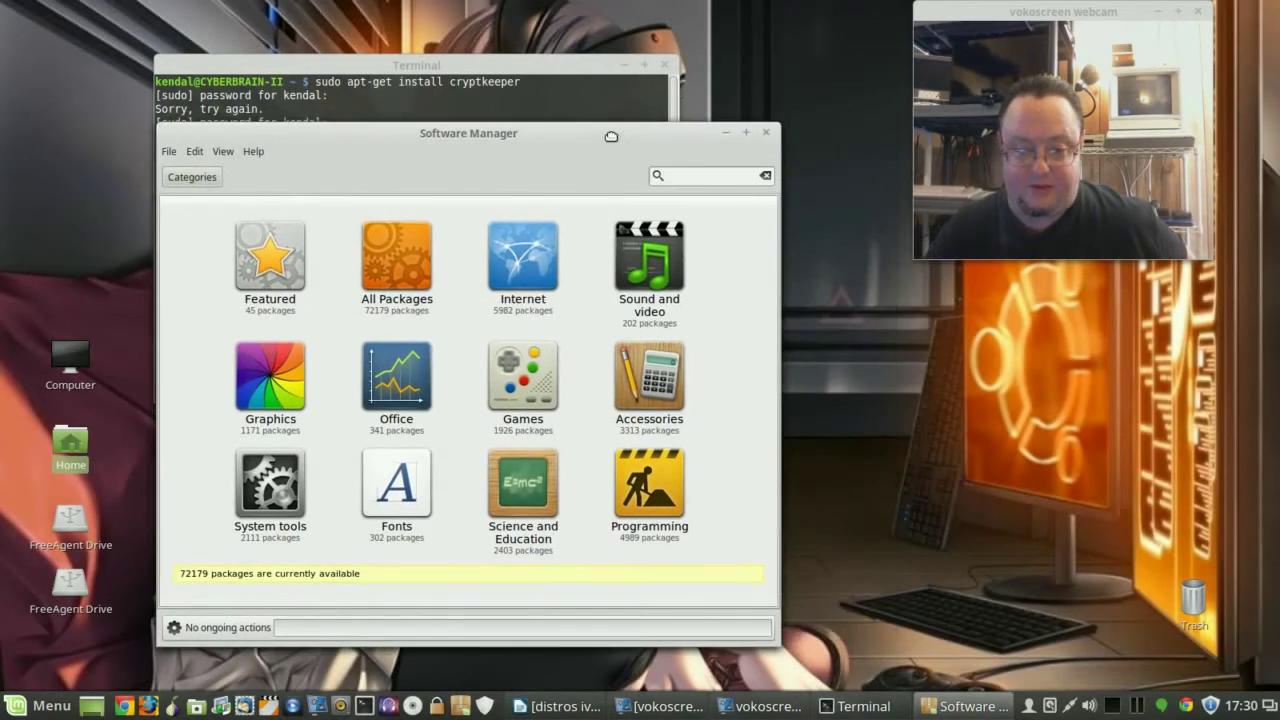
- Search all packages for cryptkeeper and view the cryptkeeper package's details page
left_click(401, 258)
left_click(691, 175)
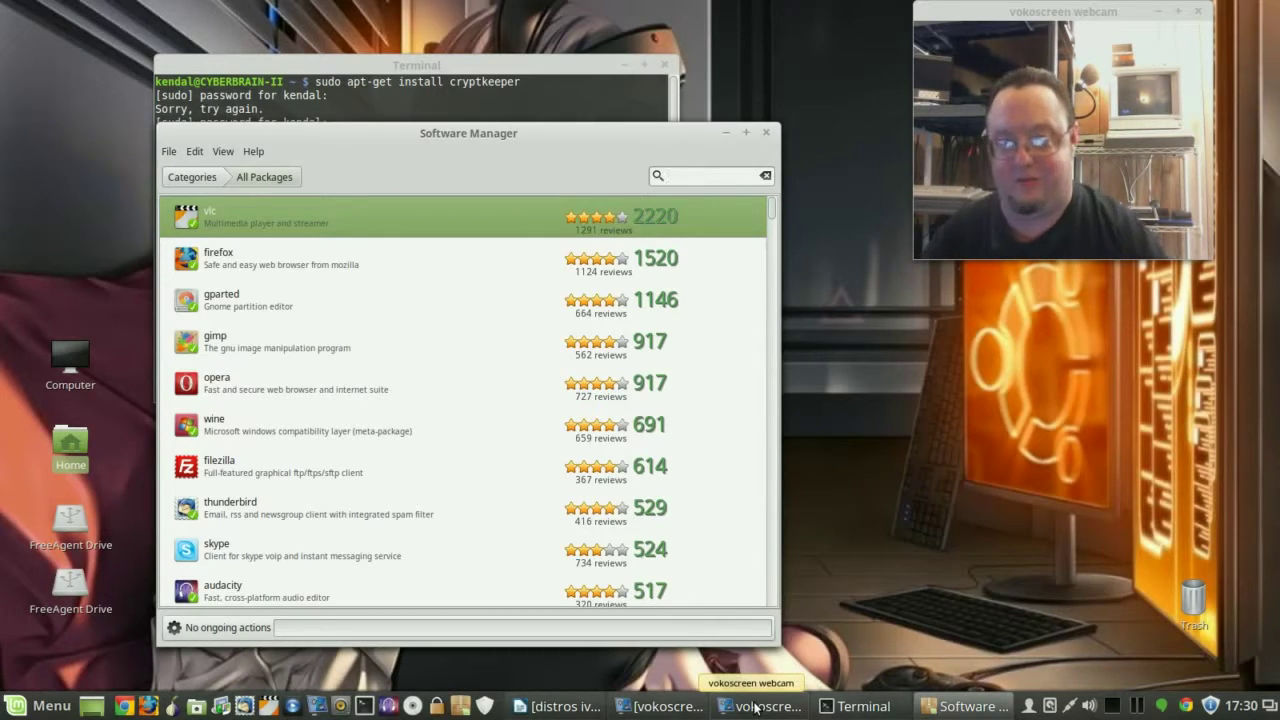
type("c")
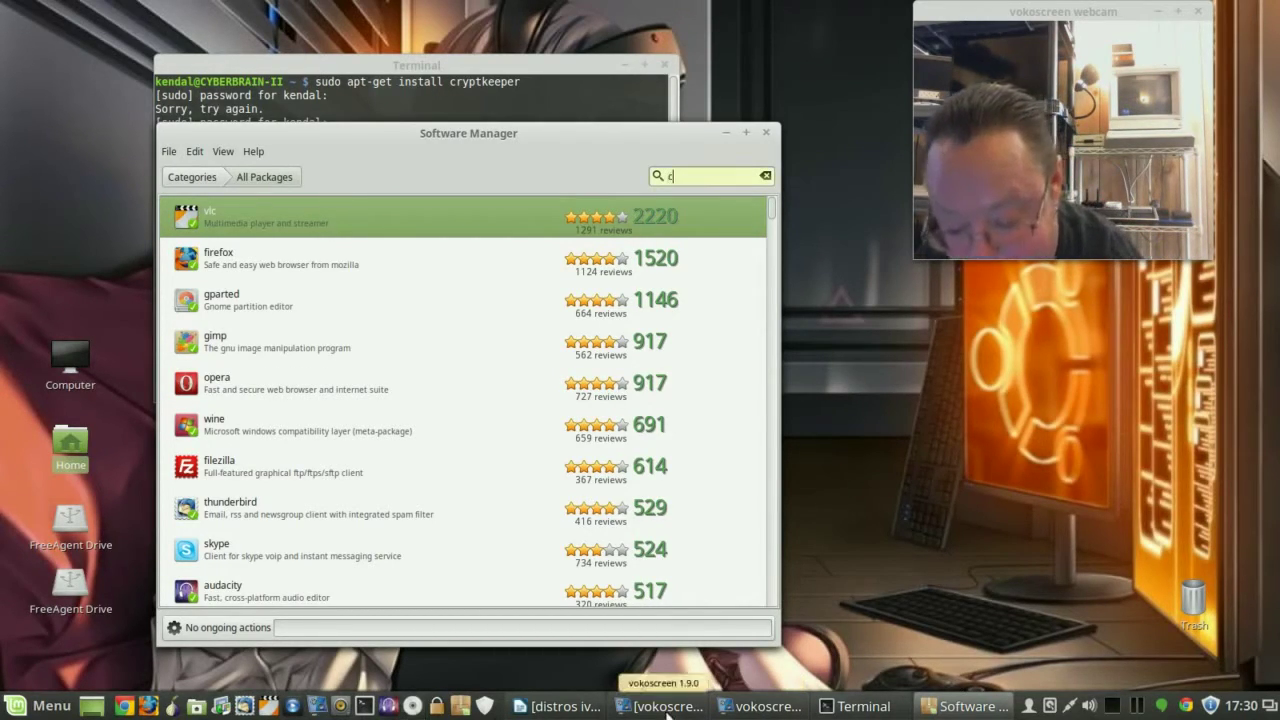
type("rypt")
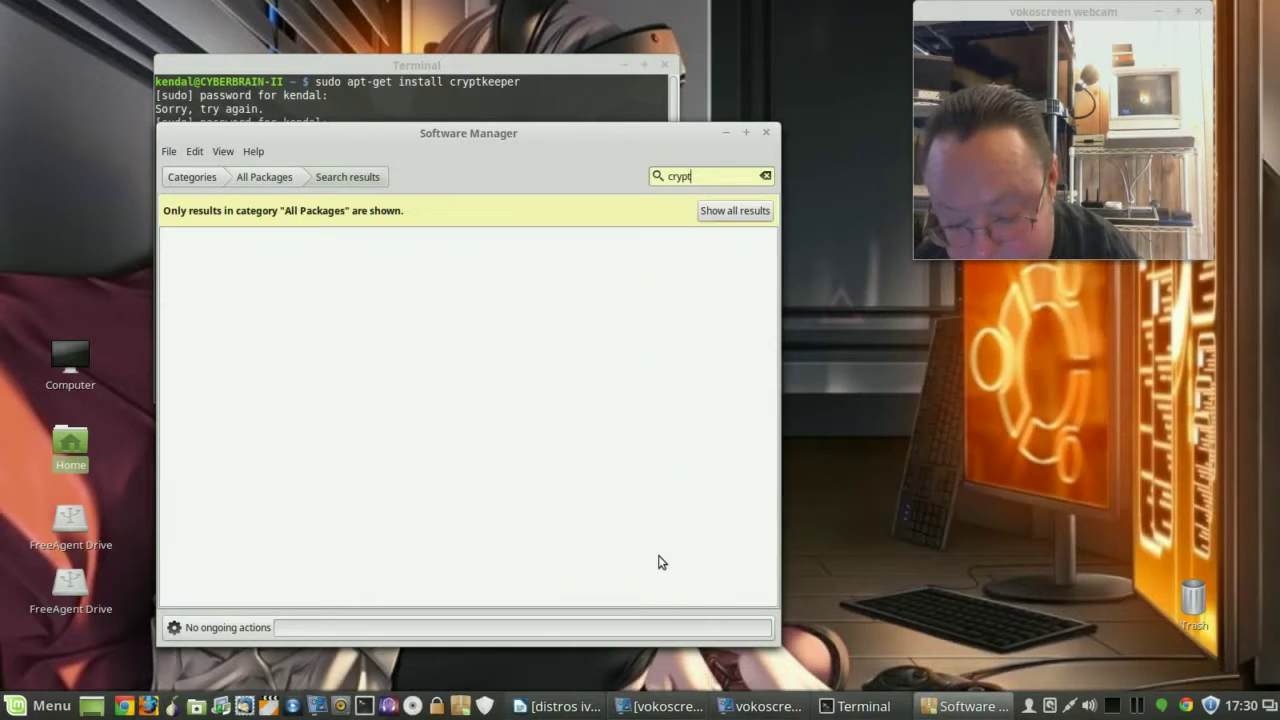
type("keeper")
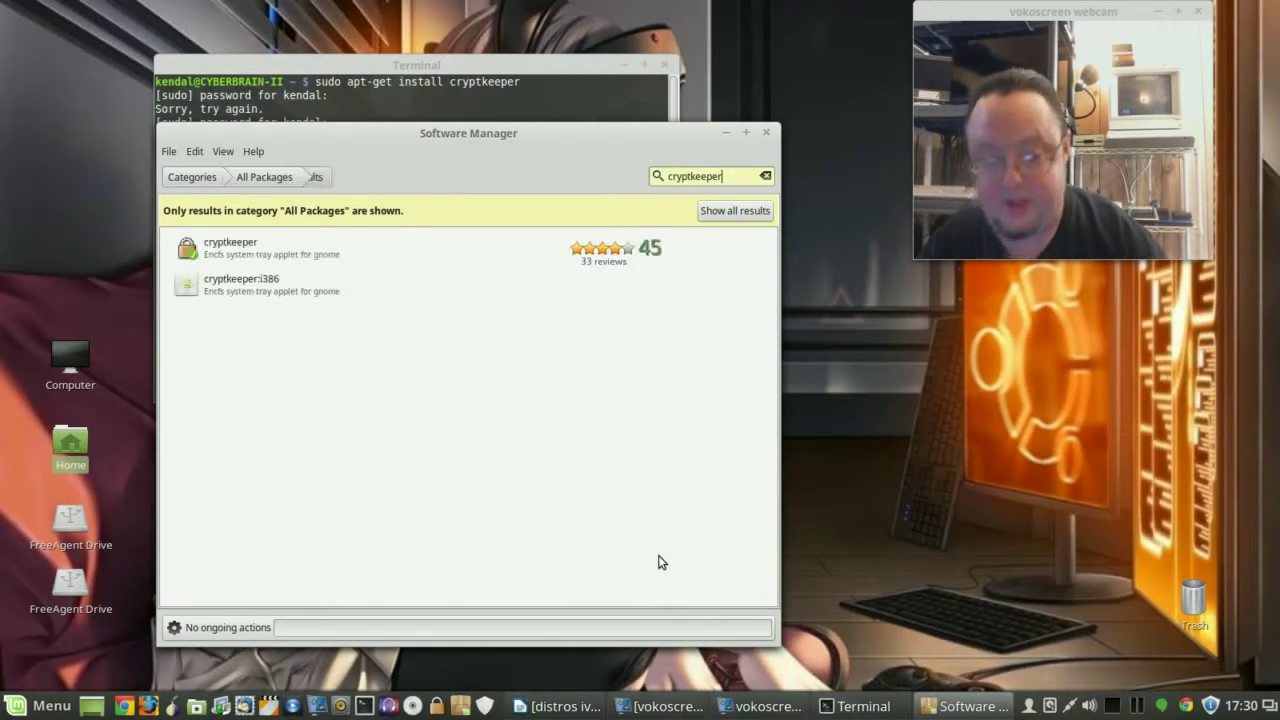
left_click(242, 247)
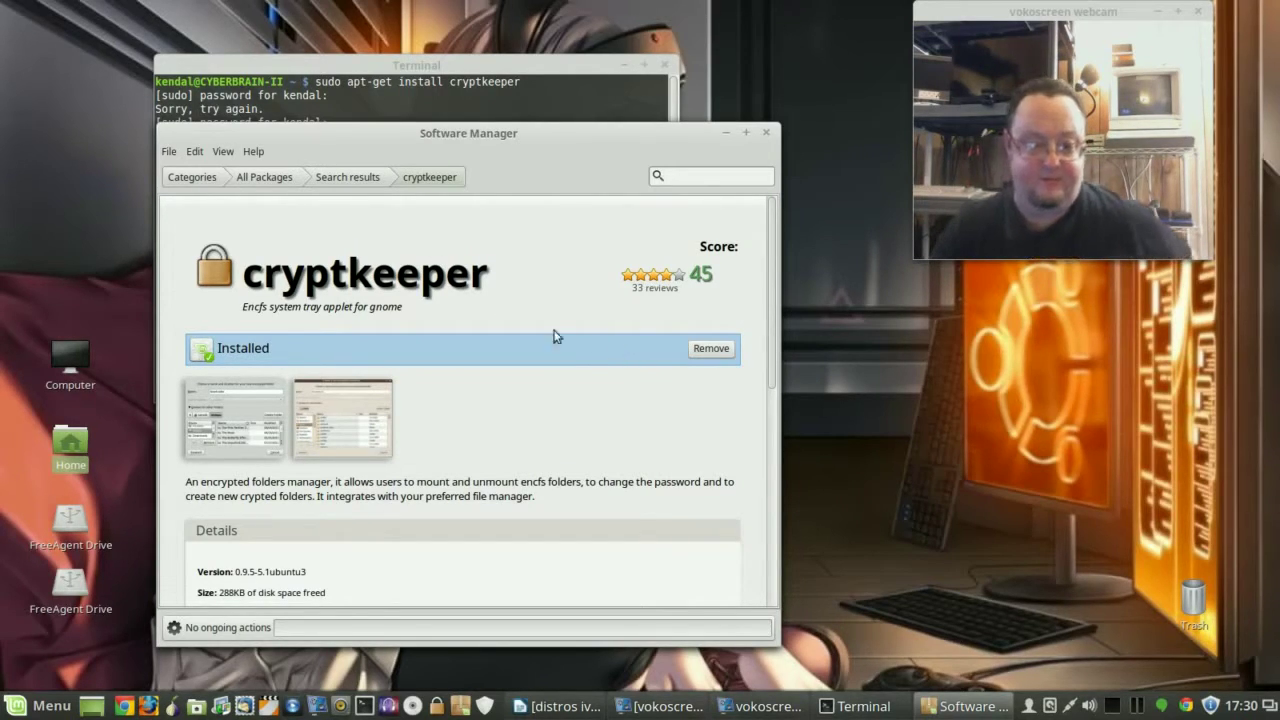
- Close Software Manager and the terminal, and launch Cryptkeeper
left_click(766, 133)
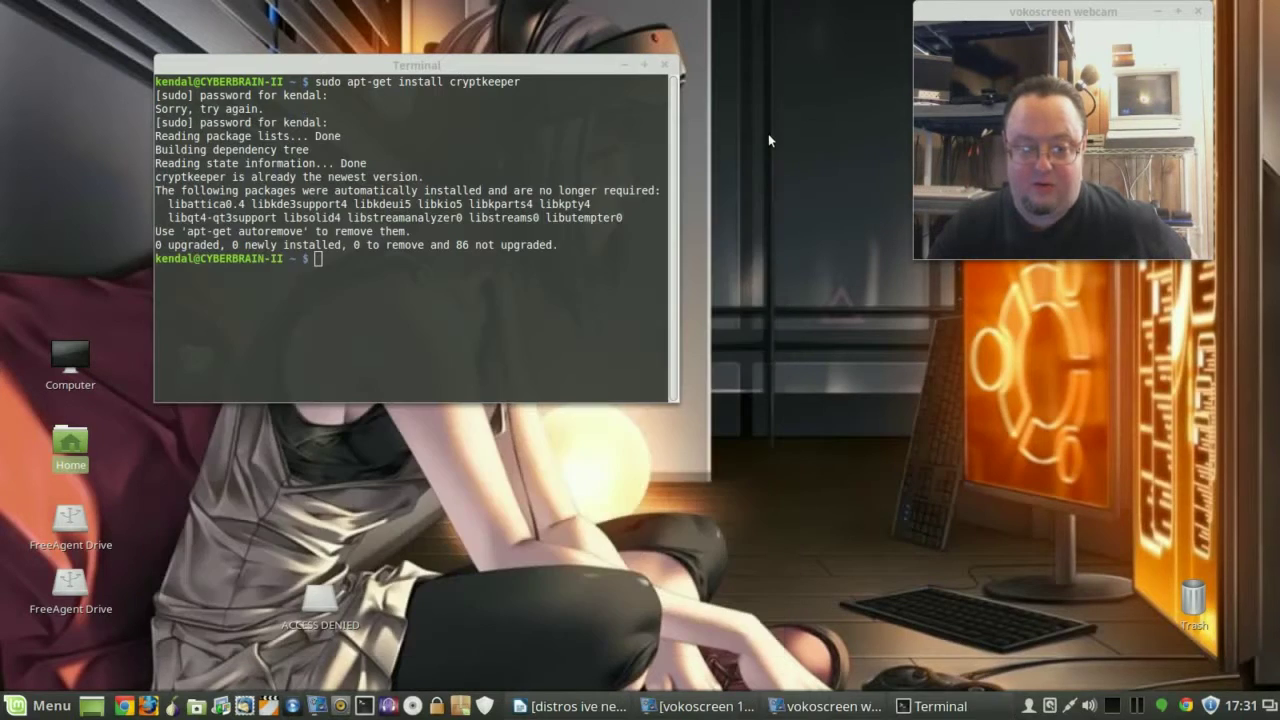
left_click(665, 65)
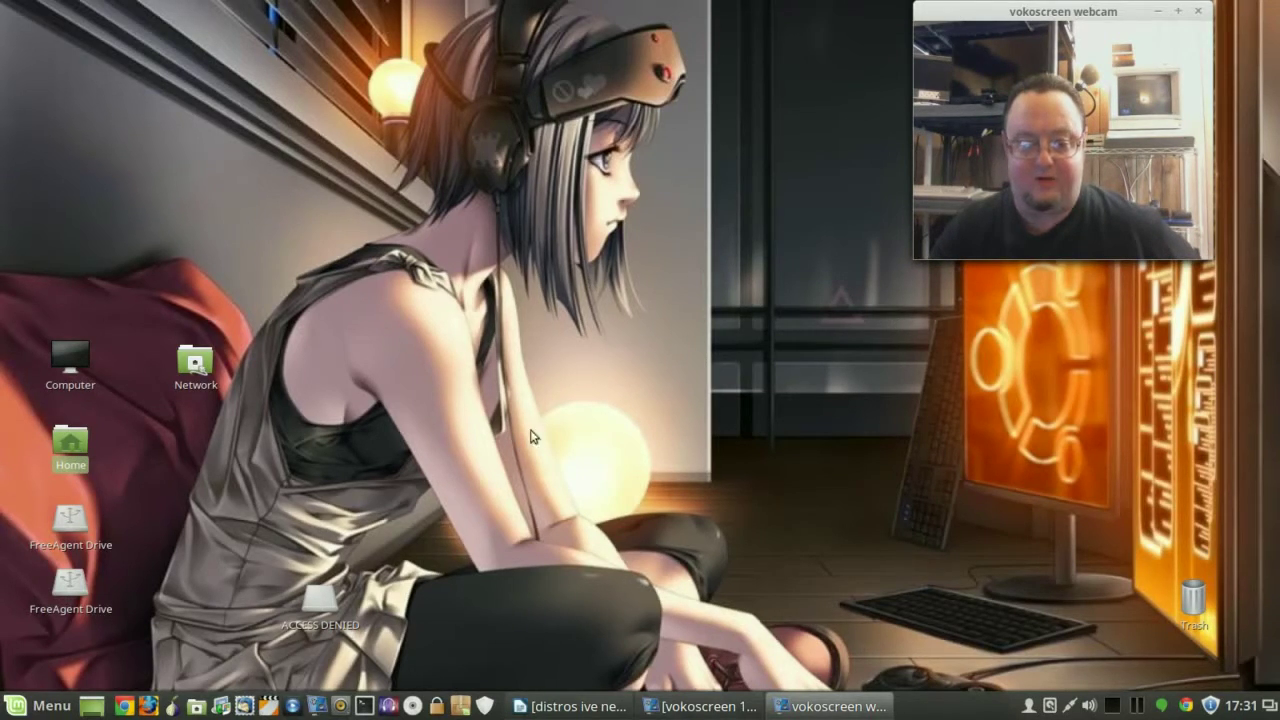
left_click(437, 710)
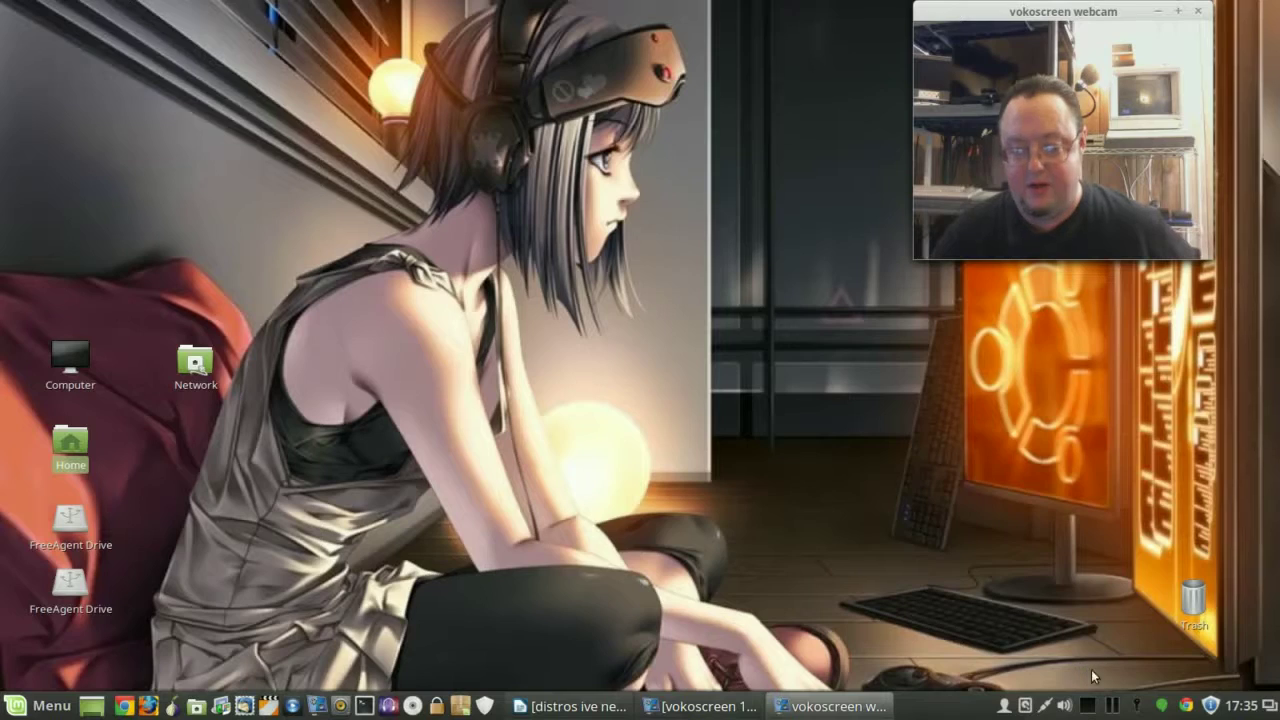
- Start a new encrypted folder in Cryptkeeper named "cheddar lick", saved in the user's home folder
left_click(1137, 711)
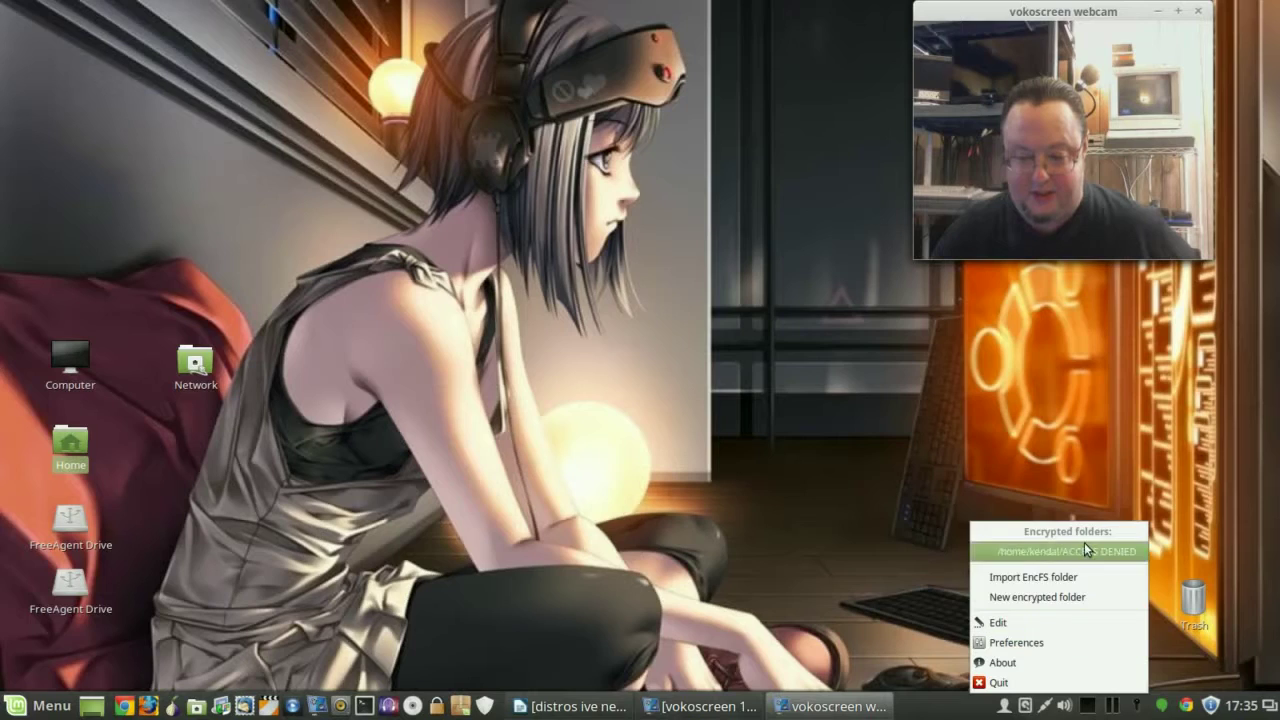
left_click(1066, 603)
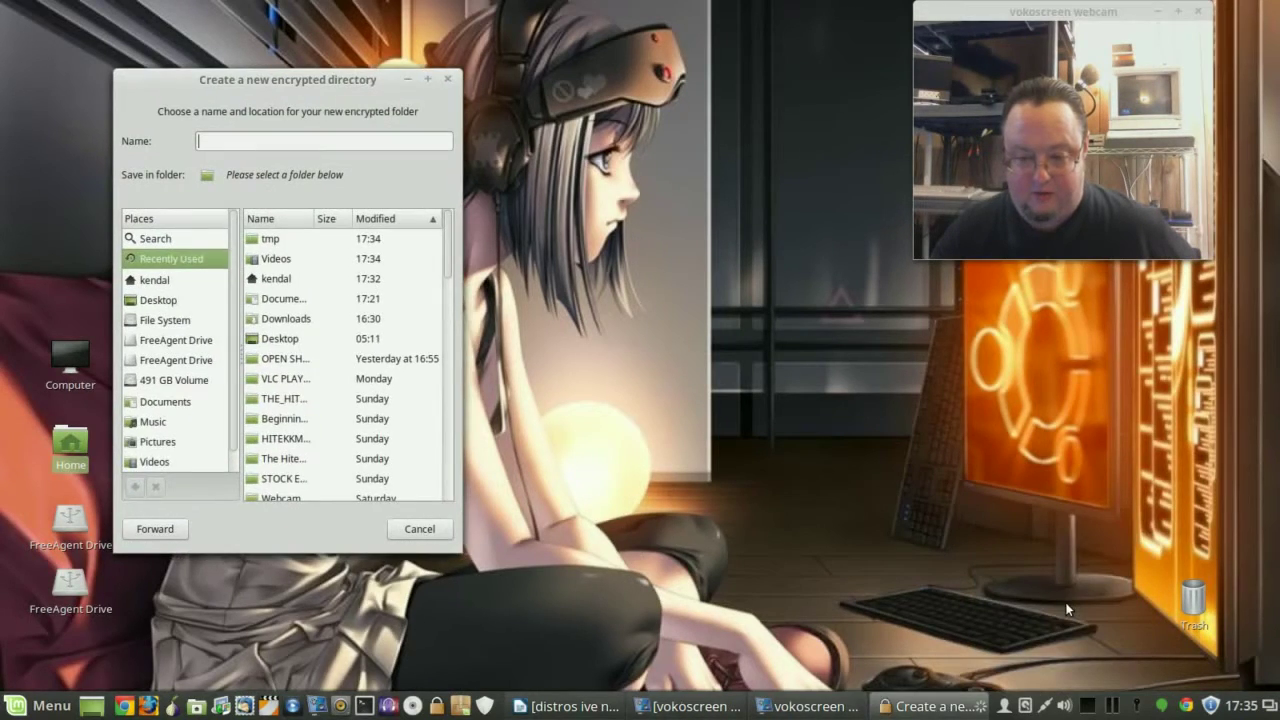
left_click(276, 279)
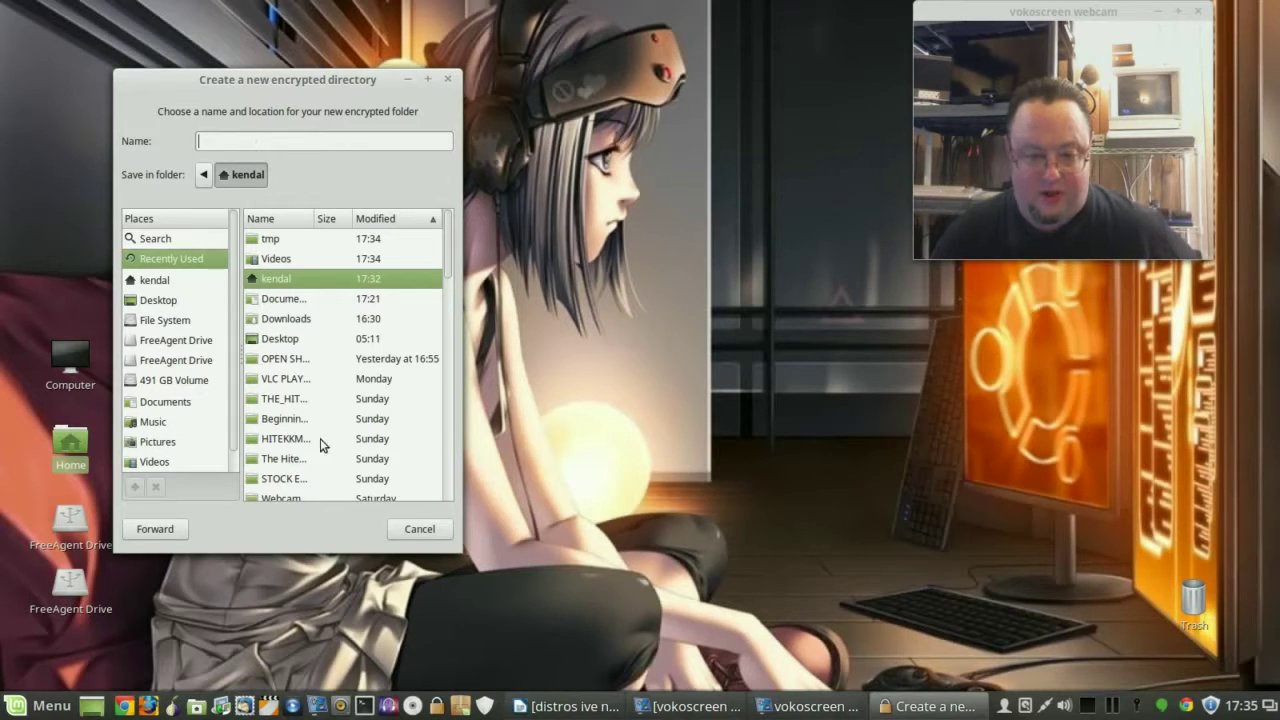
type("cheddar lick")
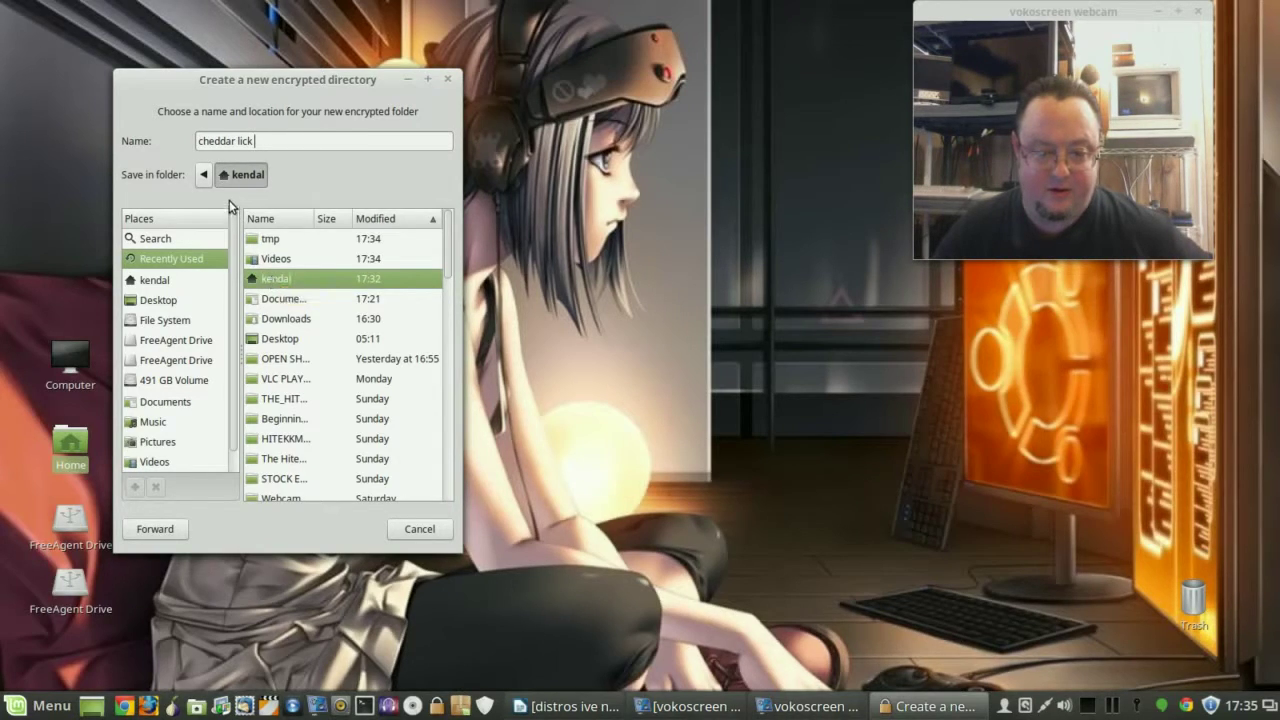
left_click(155, 530)
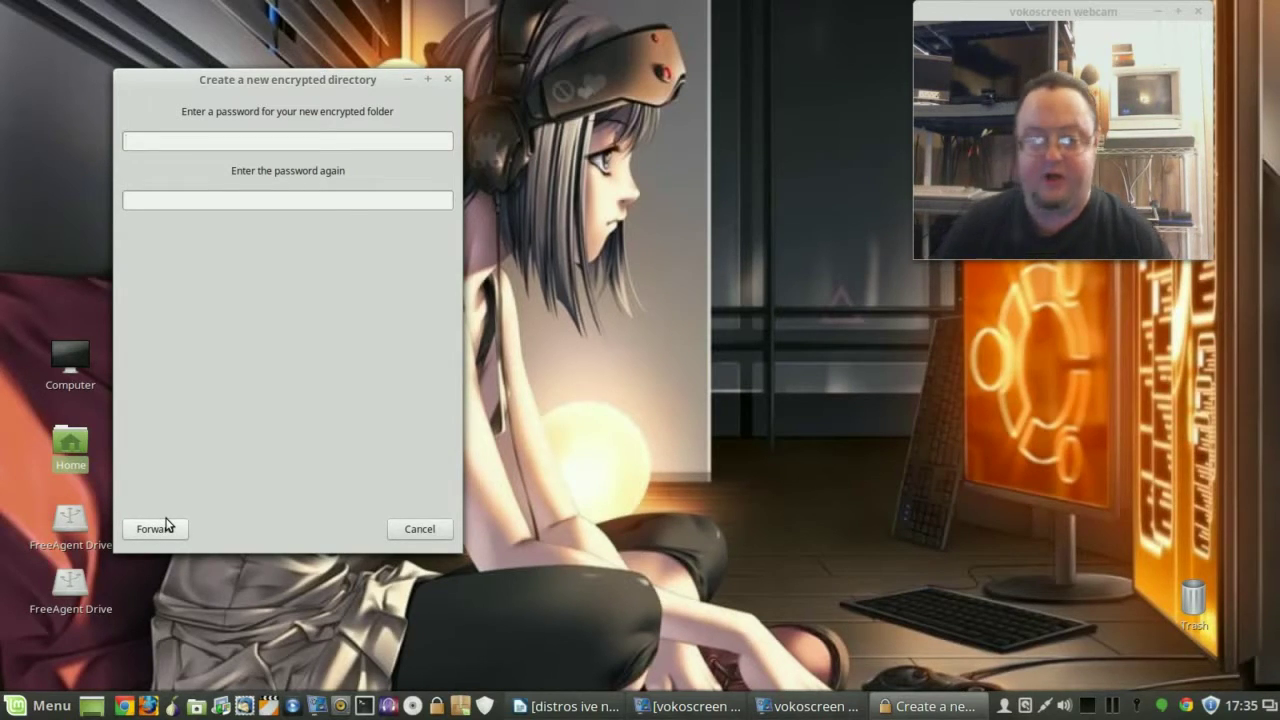
- Enter and repeat the encrypted folder's password to create it, and close the creation dialog
type("••••••••••••")
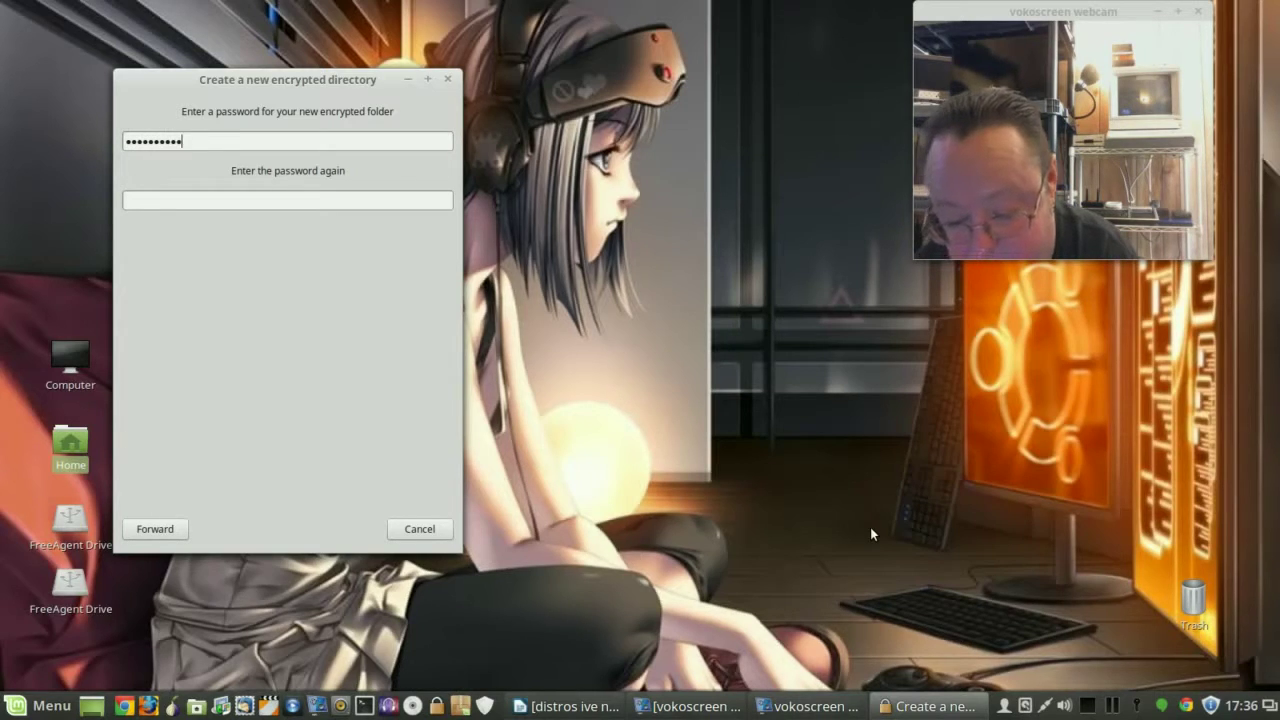
left_click(298, 205)
type("••••••••••••")
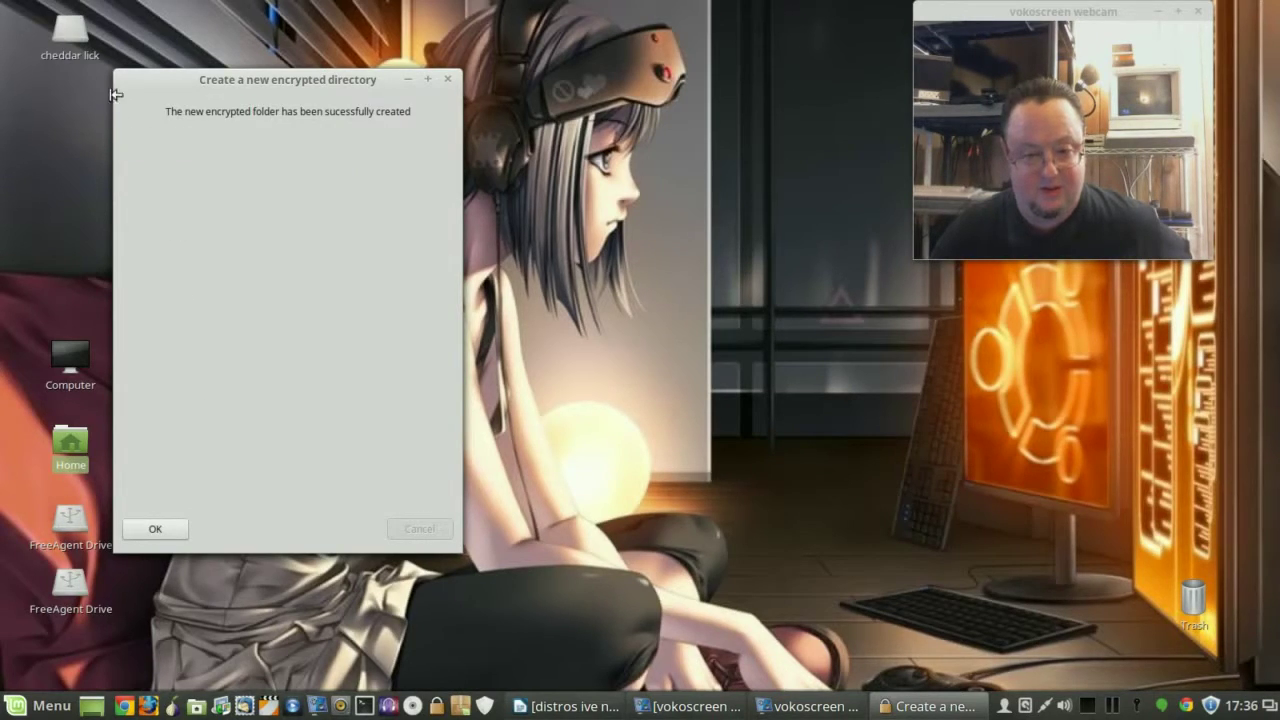
left_click(447, 80)
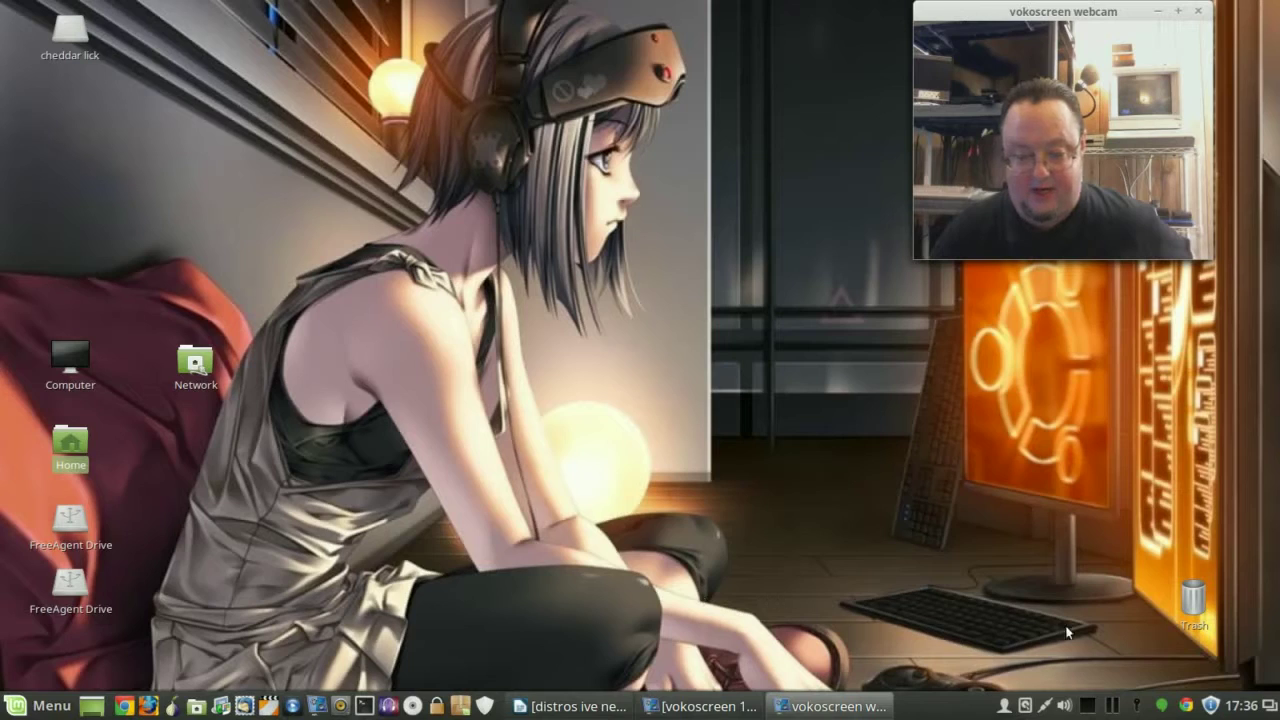
- Check Cryptkeeper's list of encrypted folders and dismiss it
left_click(1134, 700)
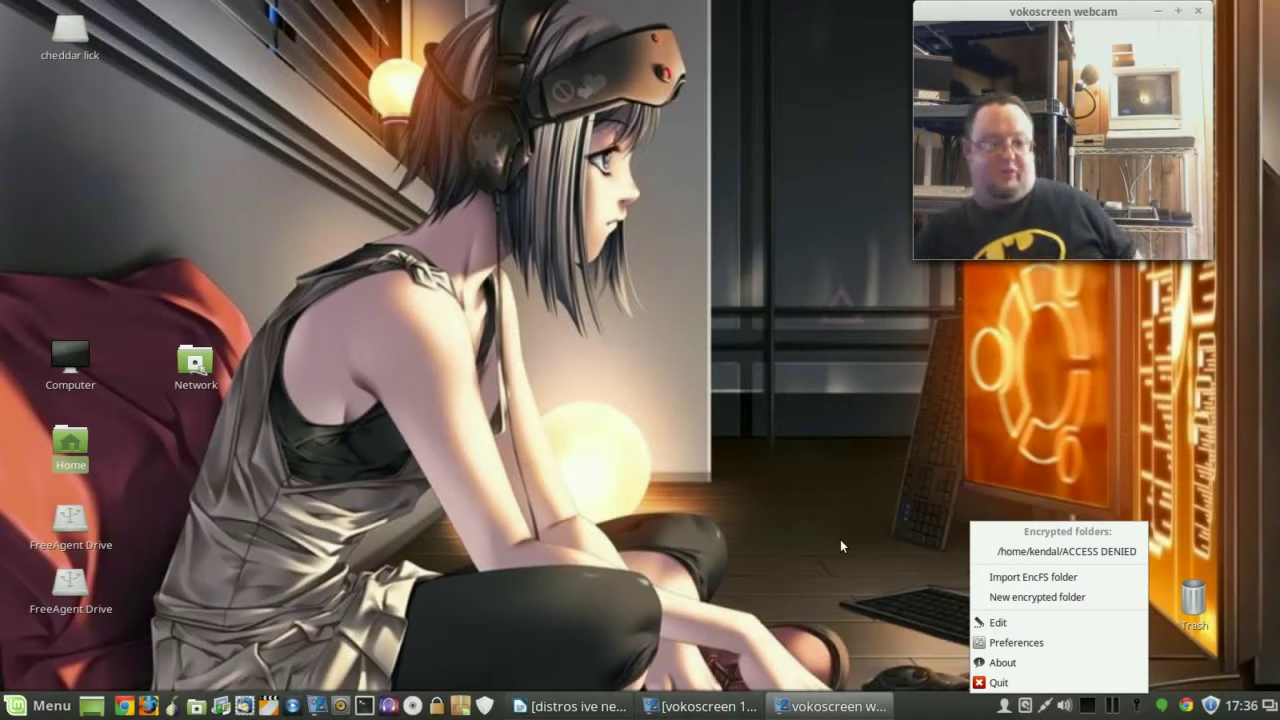
left_click(874, 428)
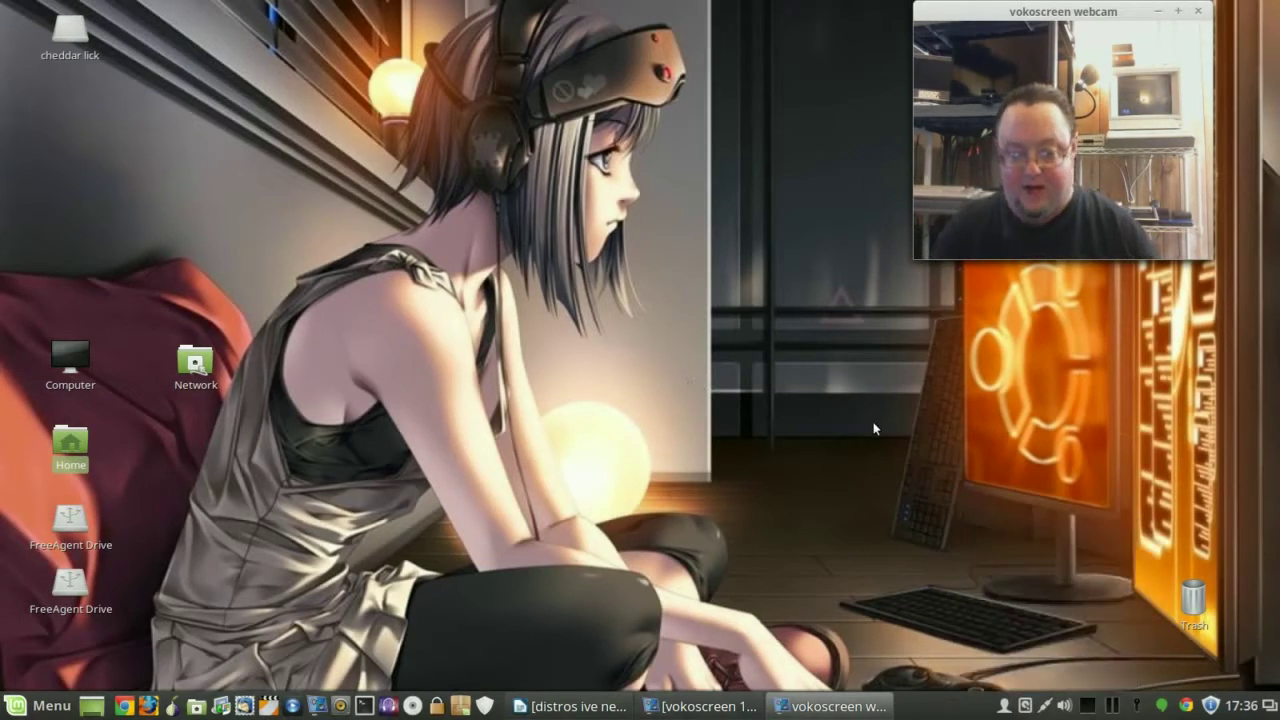
- Open the mounted "cheddar lick" folder, shift its window aside, and open the Home folder in a second window
double_click(77, 32)
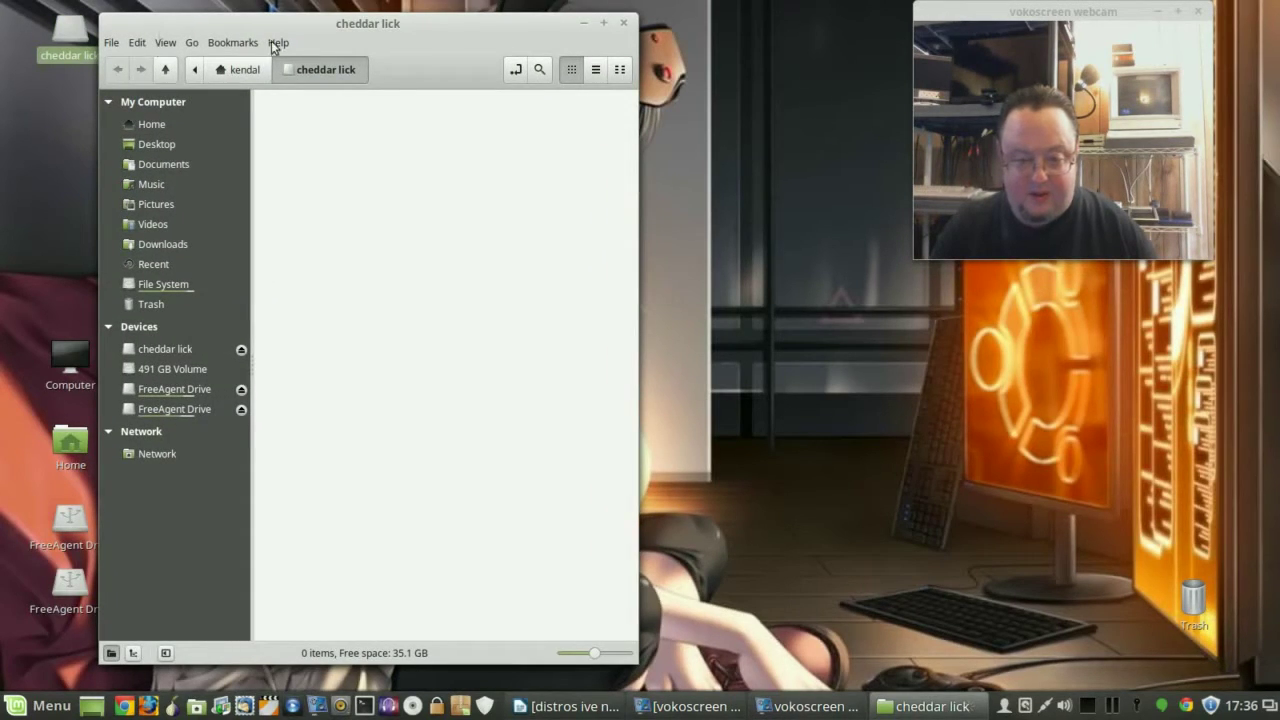
left_click_drag(211, 36, 484, 63)
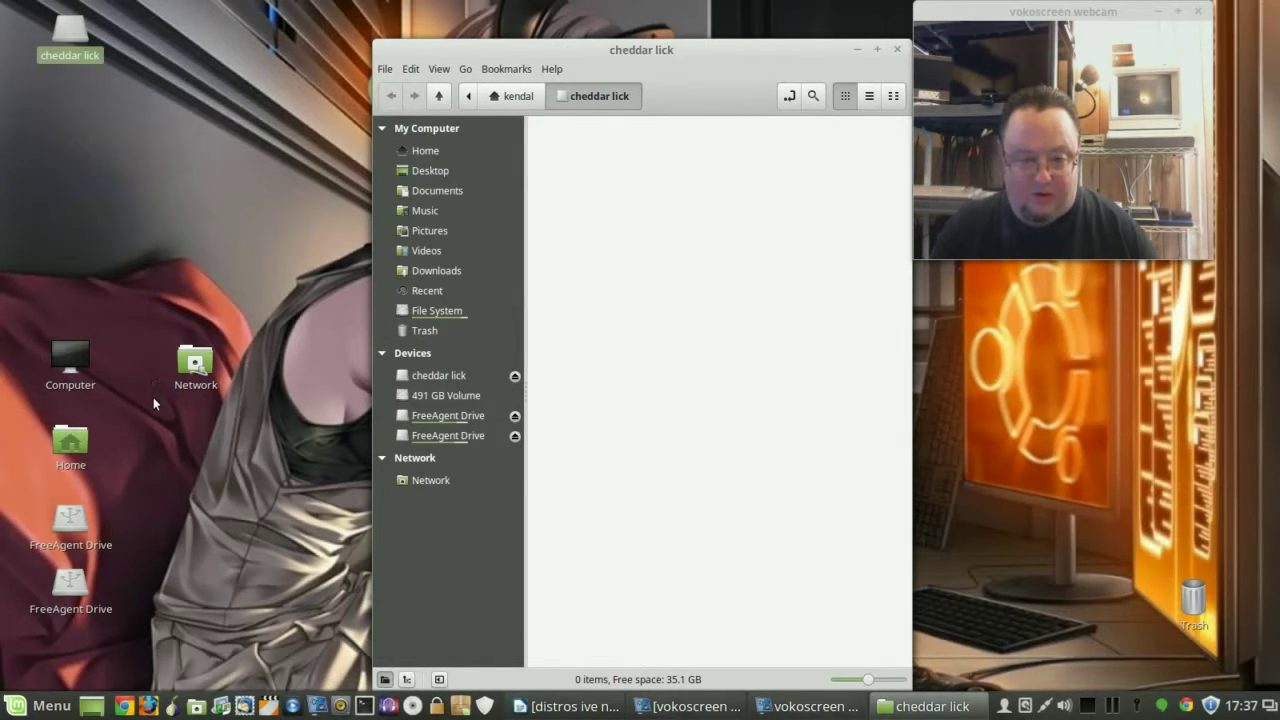
double_click(76, 444)
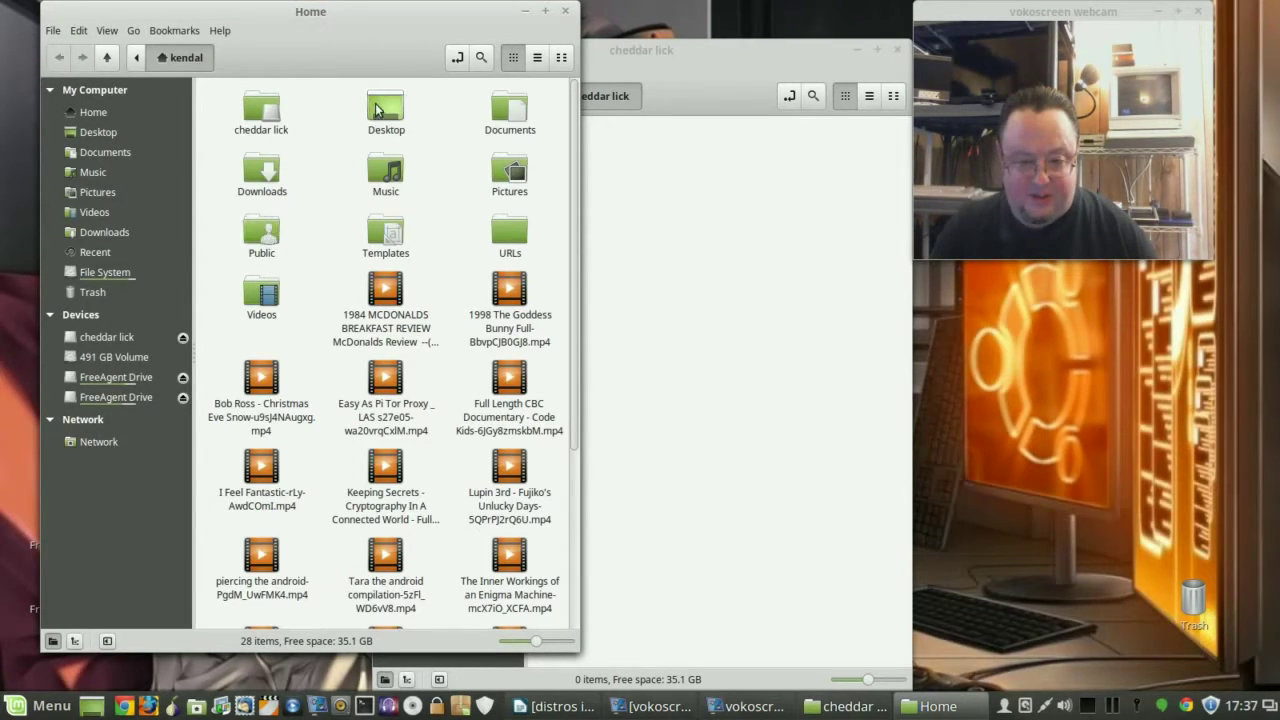
- Copy 2015-05-25-181533.jpg from the Webcam folder inside Pictures into the "cheddar lick" folder, and close both file windows
double_click(498, 188)
double_click(395, 180)
left_click_drag(265, 105, 690, 268)
left_click(668, 58)
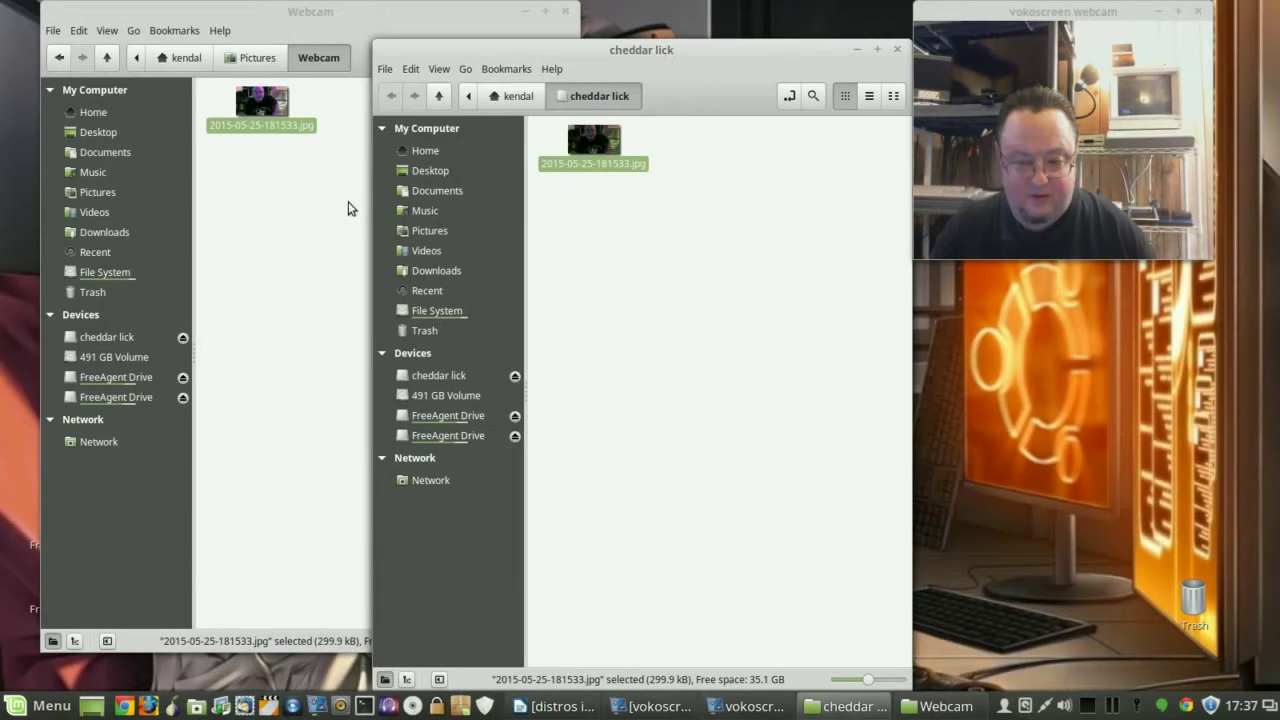
left_click(200, 12)
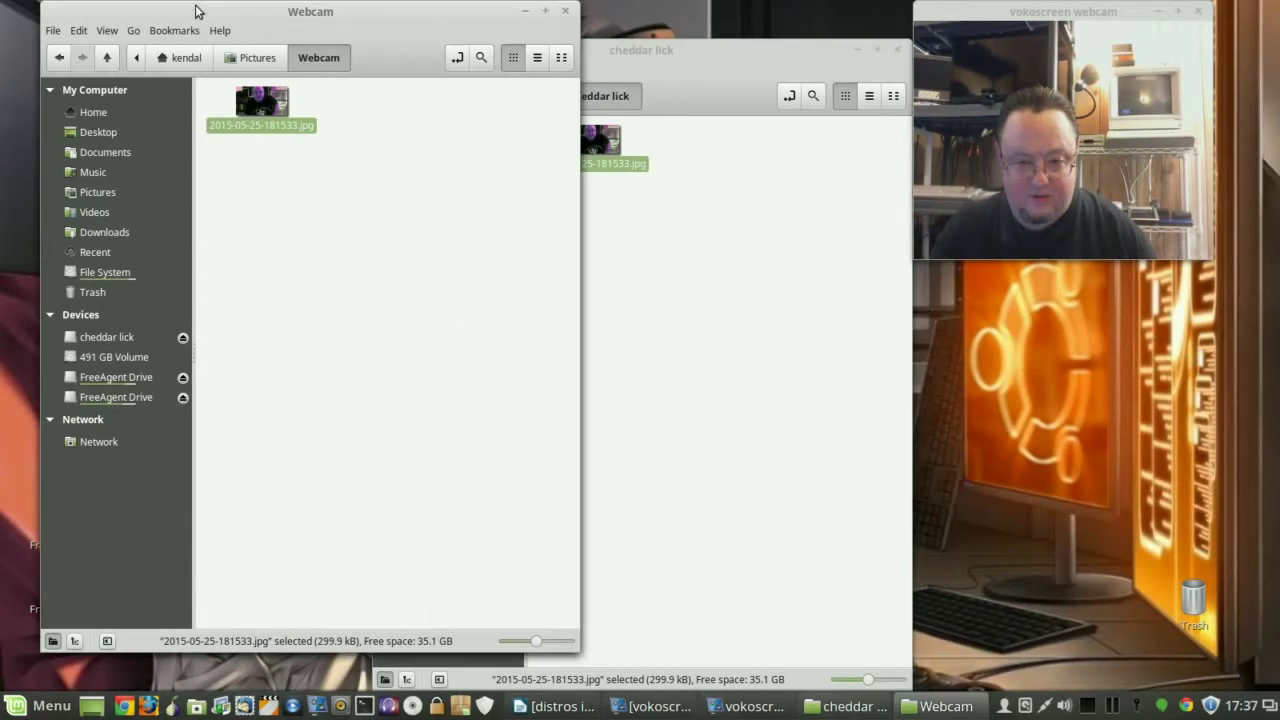
left_click(566, 11)
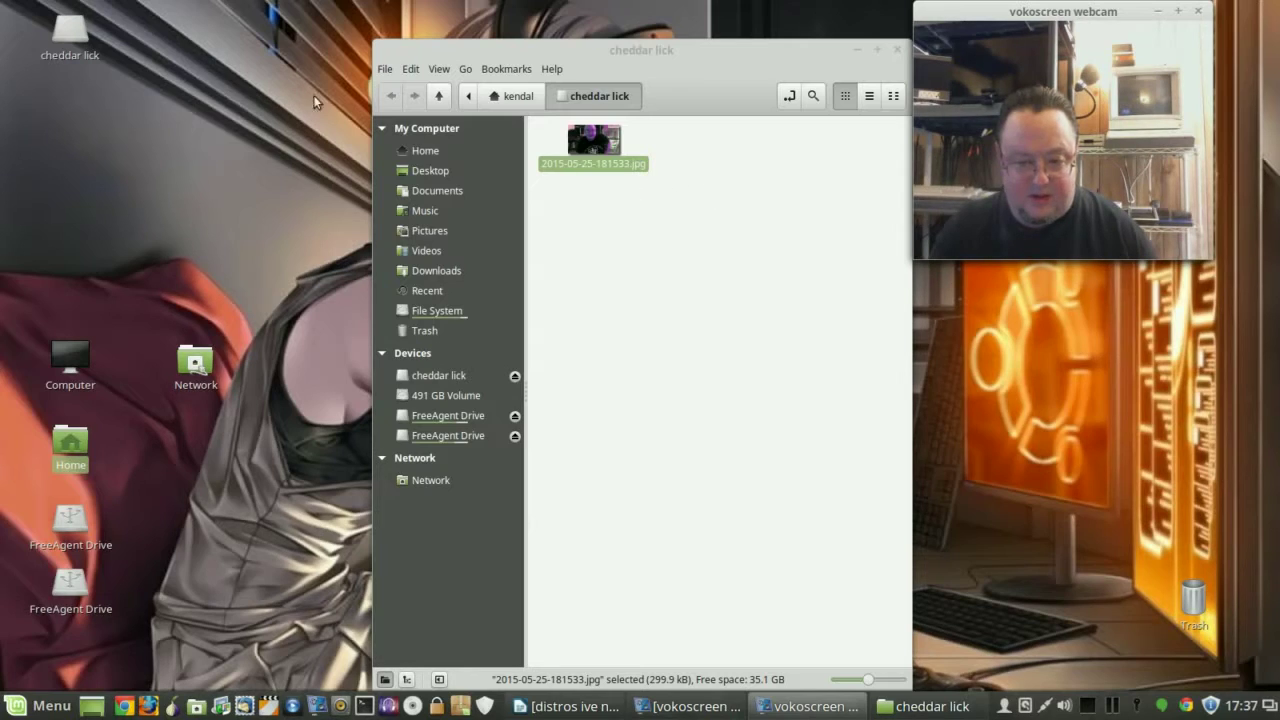
left_click_drag(484, 58, 453, 47)
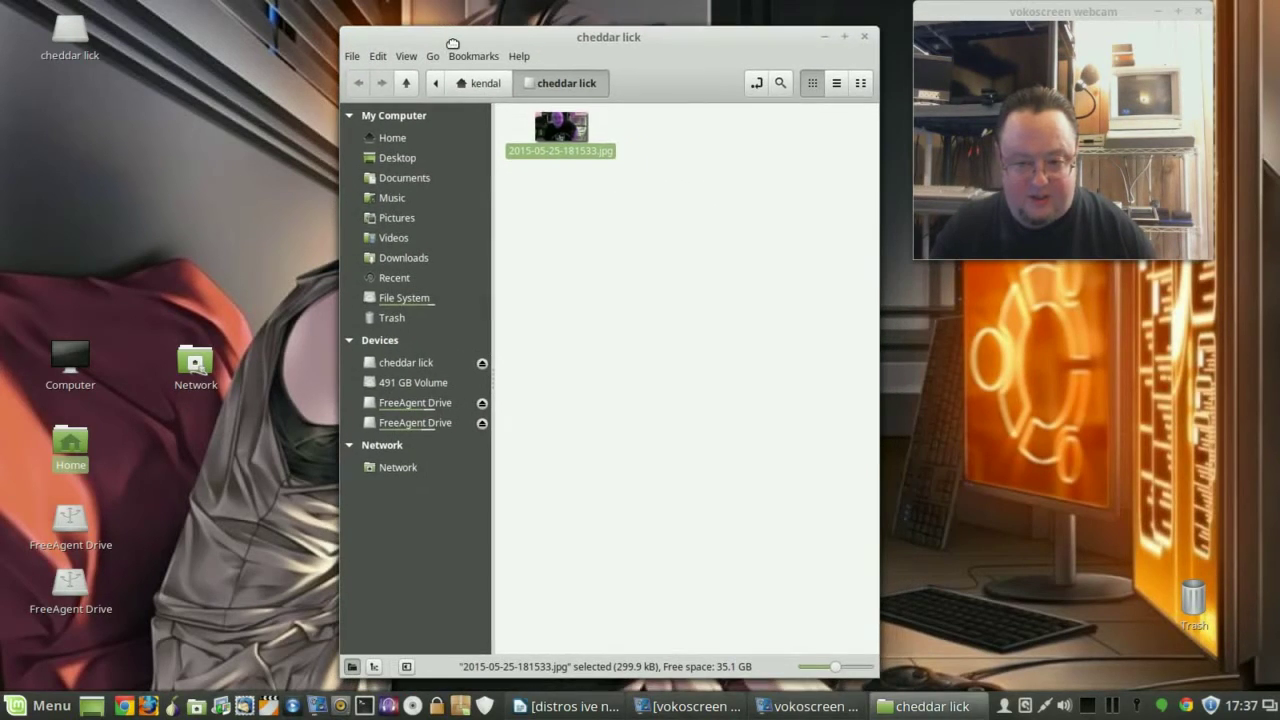
left_click(864, 36)
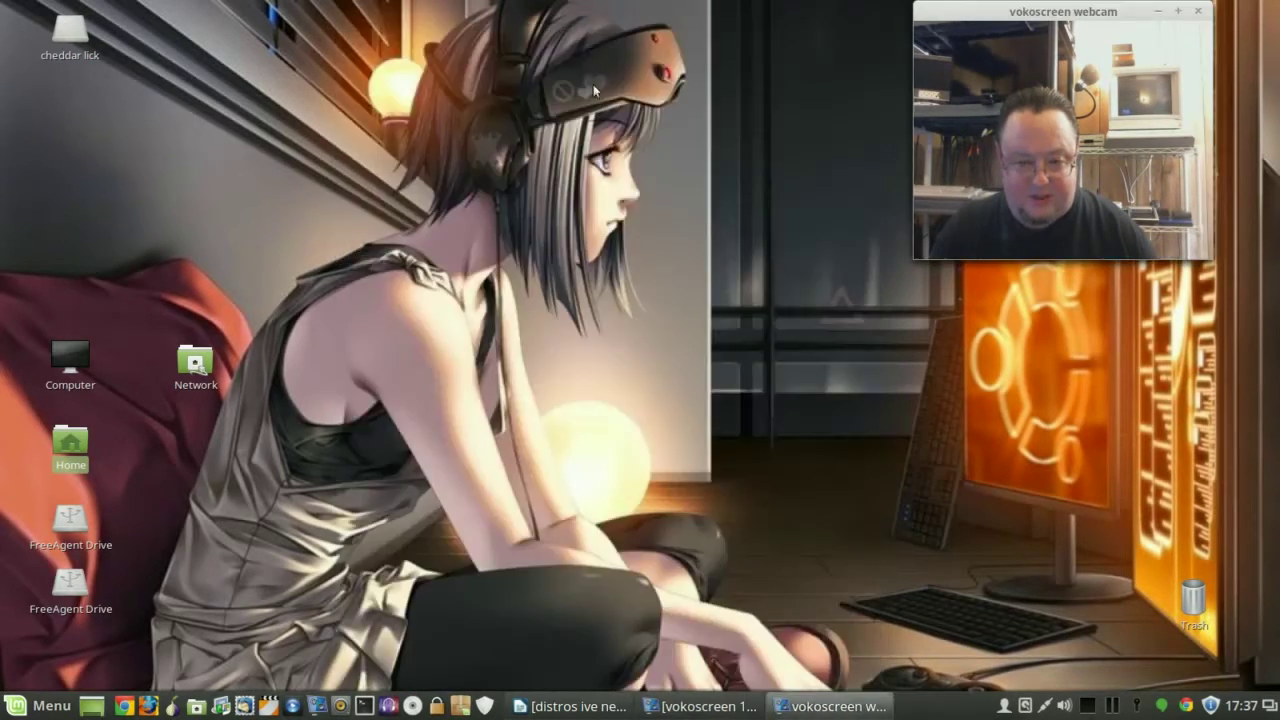
- View the actions offered for the mounted "cheddar lick" folder, dismiss them, and quit Cryptkeeper
right_click(85, 30)
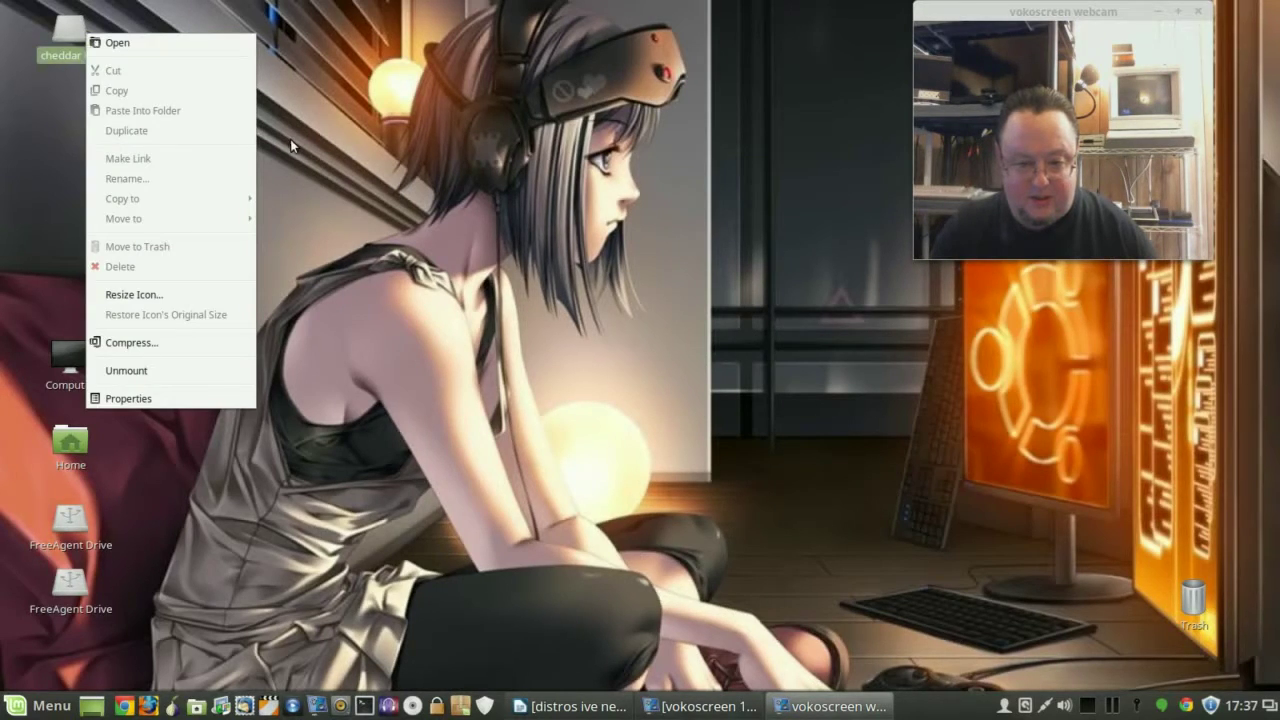
left_click(345, 165)
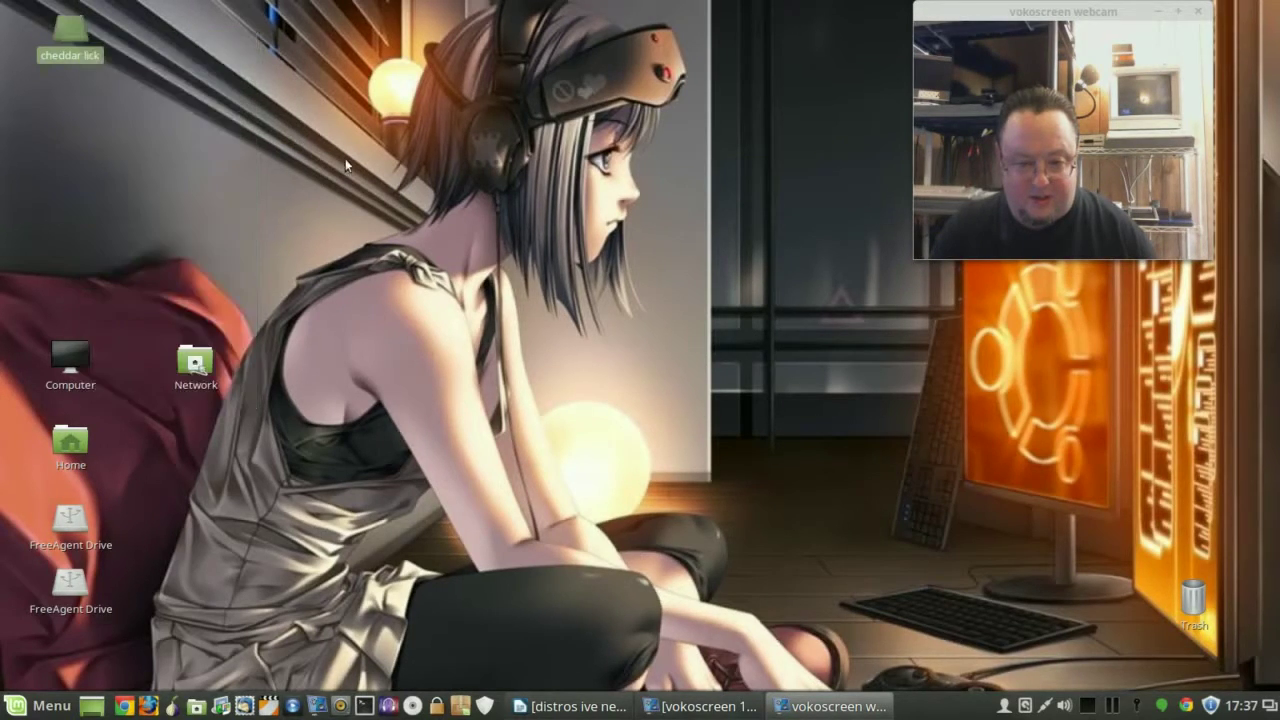
left_click(1136, 706)
left_click(999, 682)
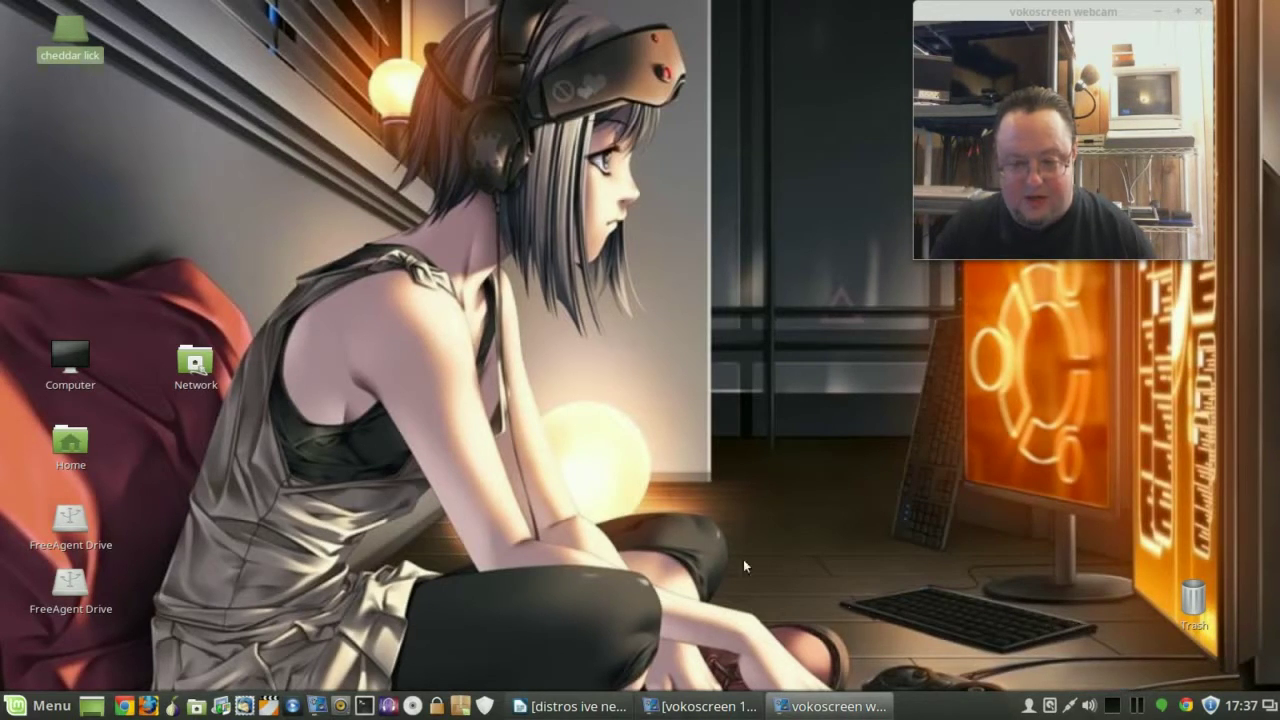
- Open the "cheddar lick" folder from the desktop to check whether its contents are accessible without Cryptkeeper, and close it
left_click(87, 98)
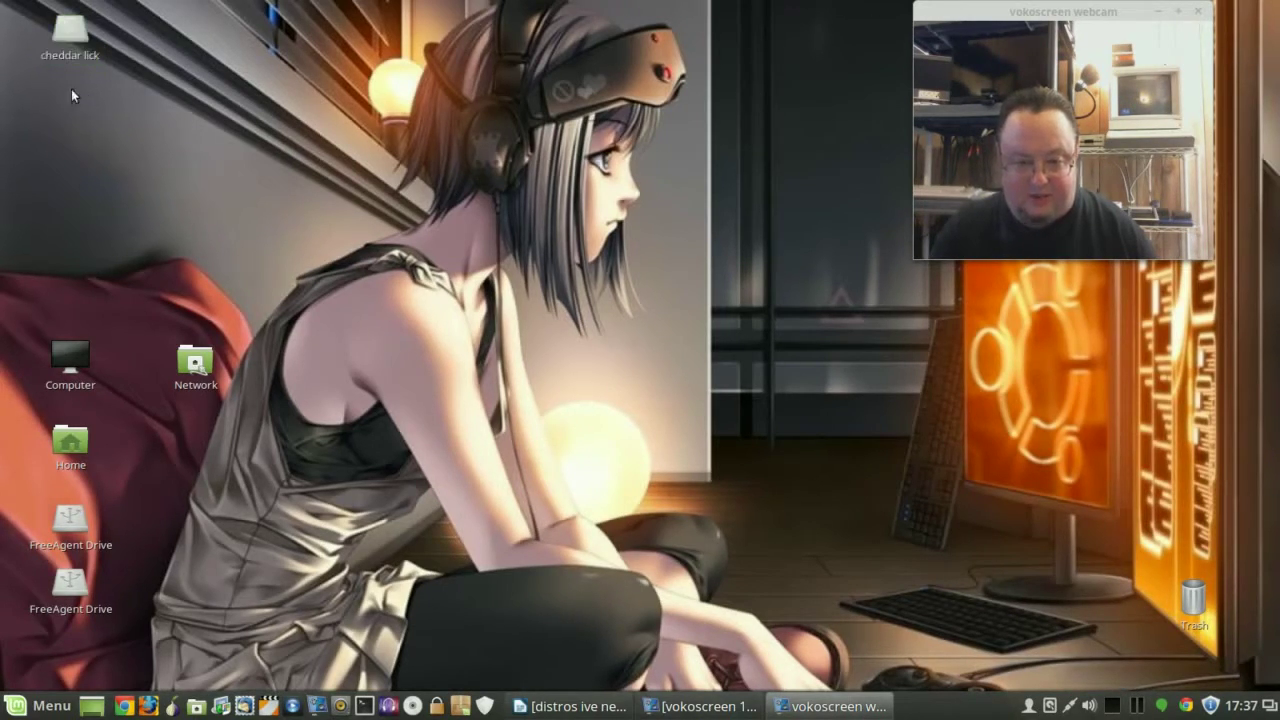
double_click(71, 30)
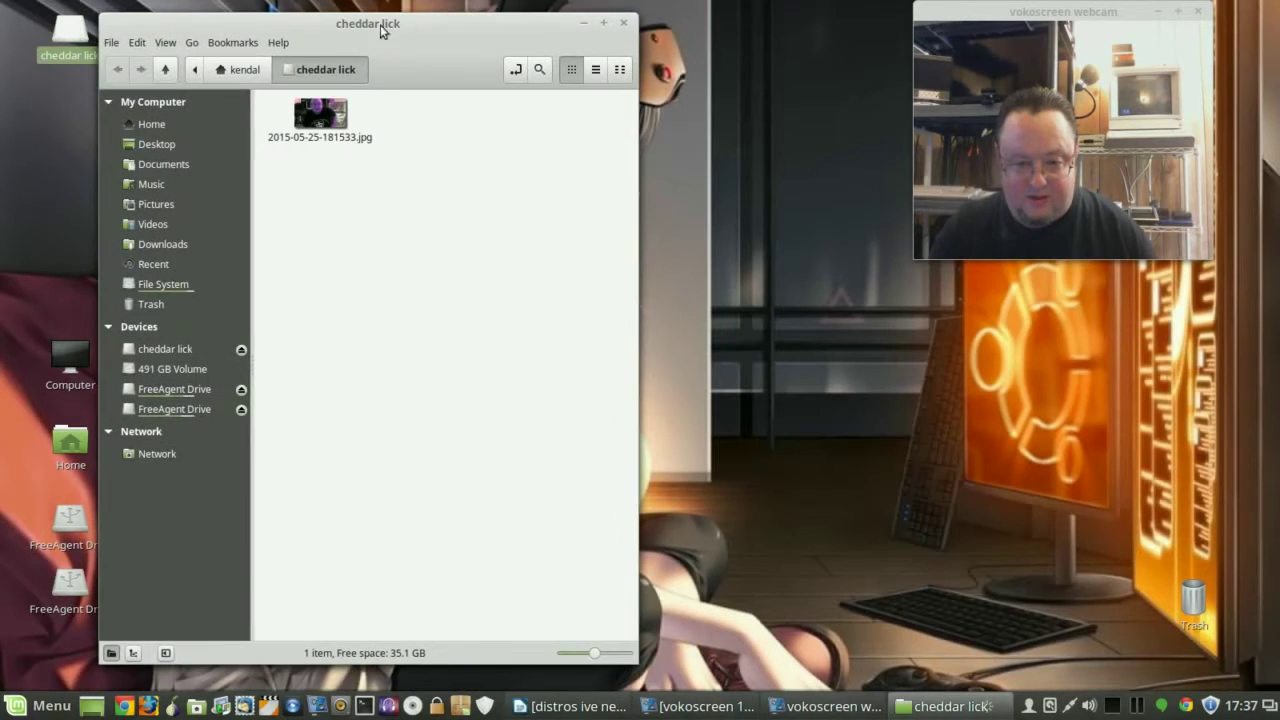
left_click(623, 22)
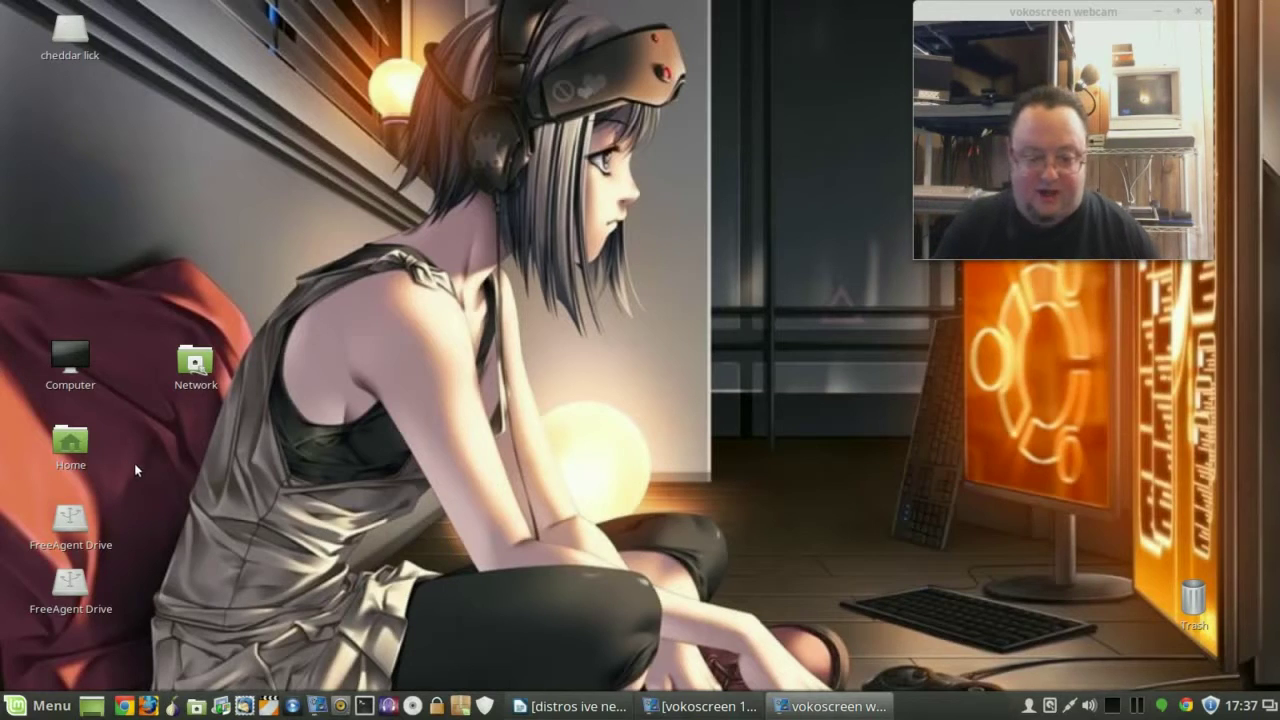
- Relaunch Cryptkeeper and unmount the "cheddar lick" folder, killing the applications that use it
left_click(435, 707)
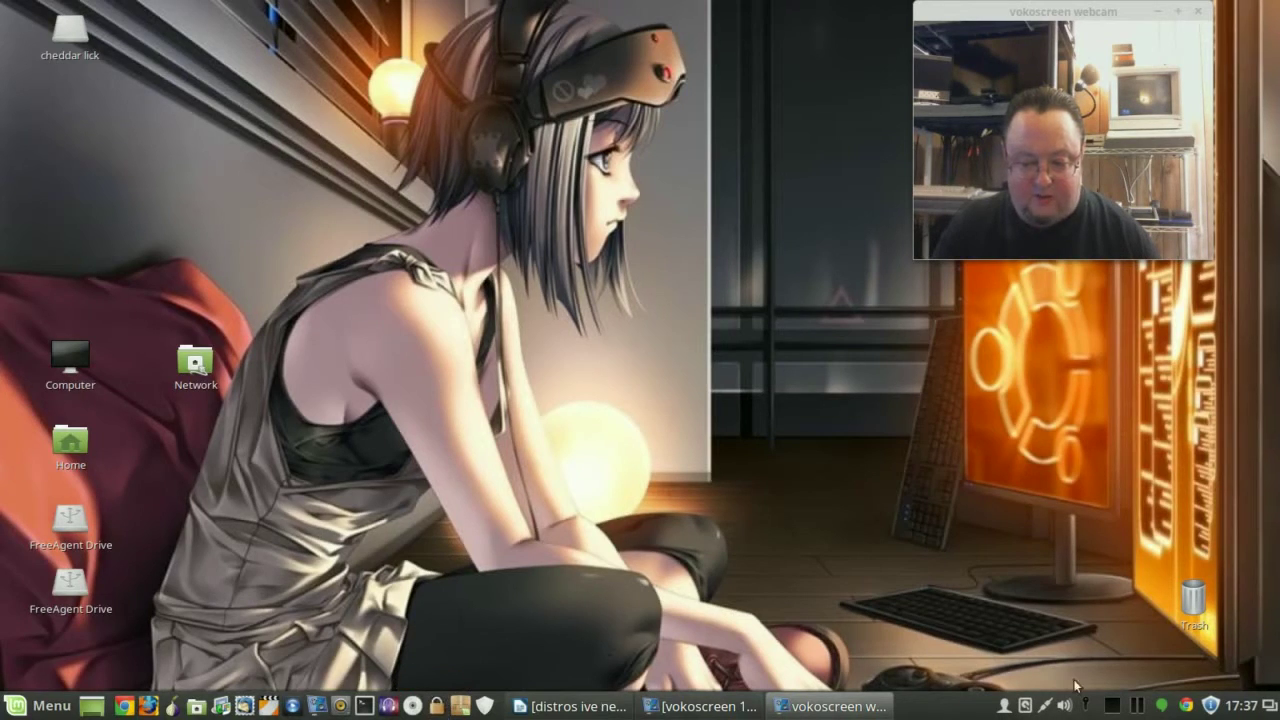
left_click(1084, 706)
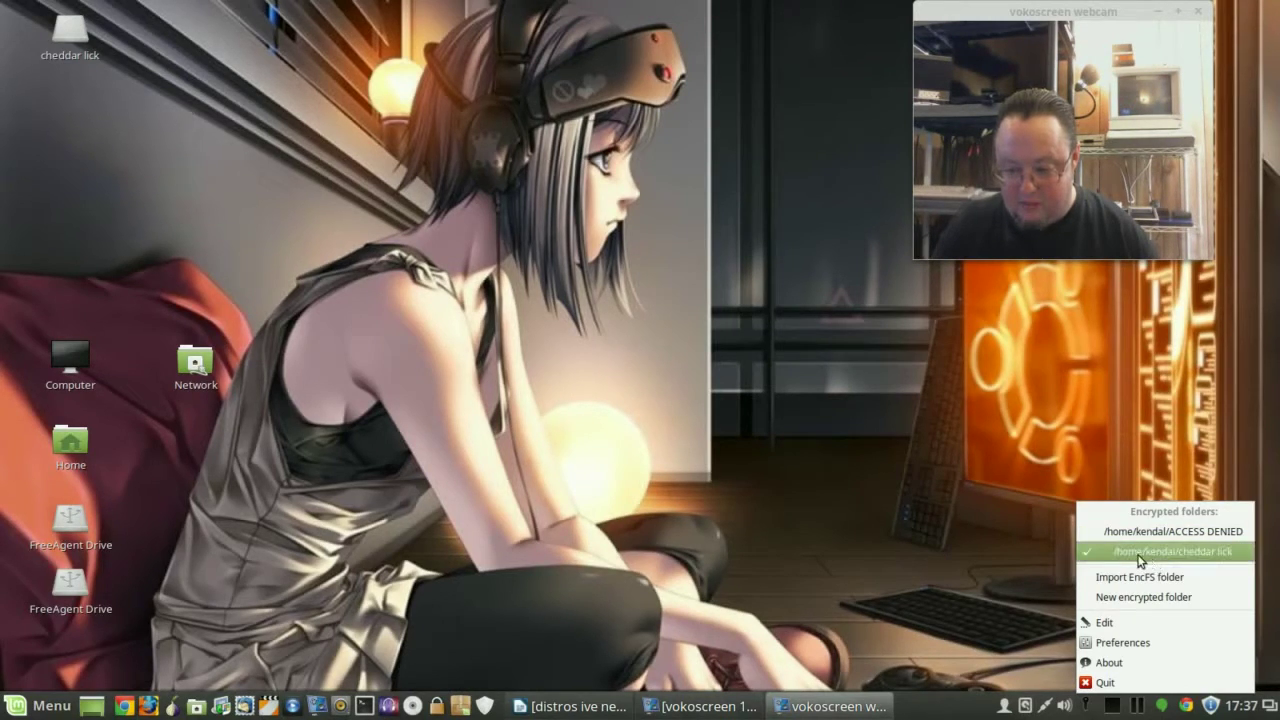
left_click(1083, 553)
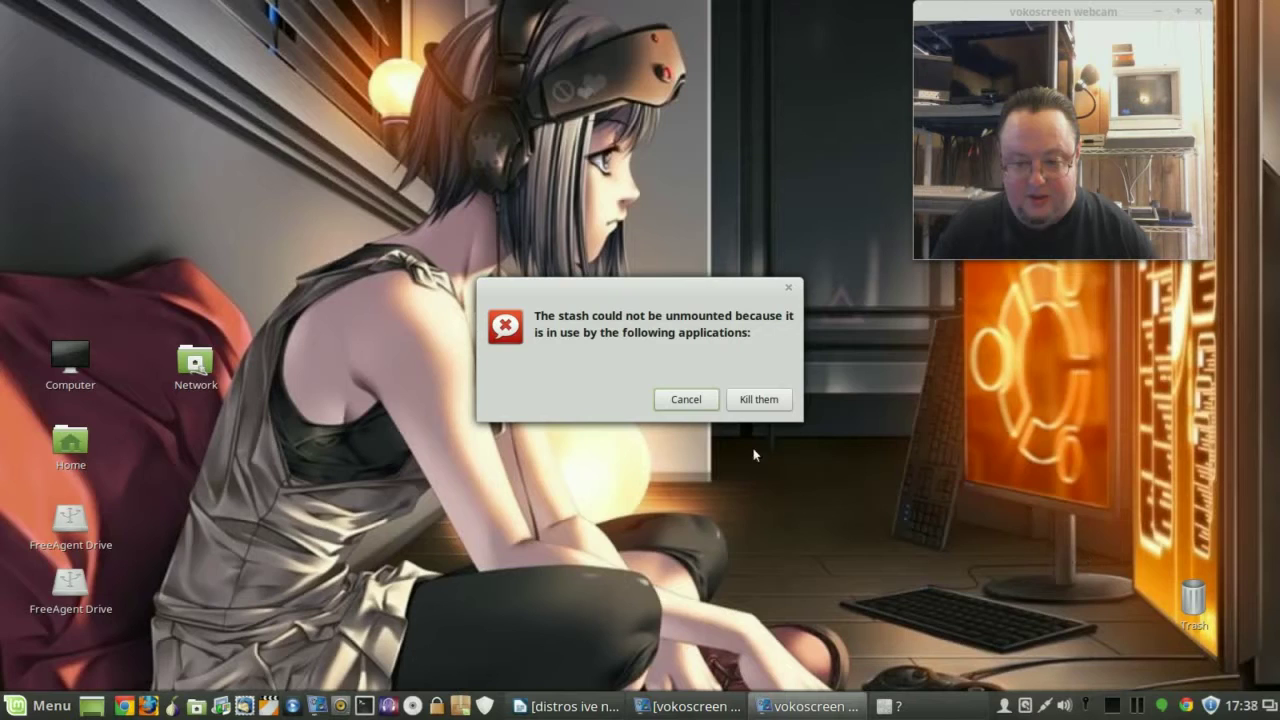
left_click(741, 402)
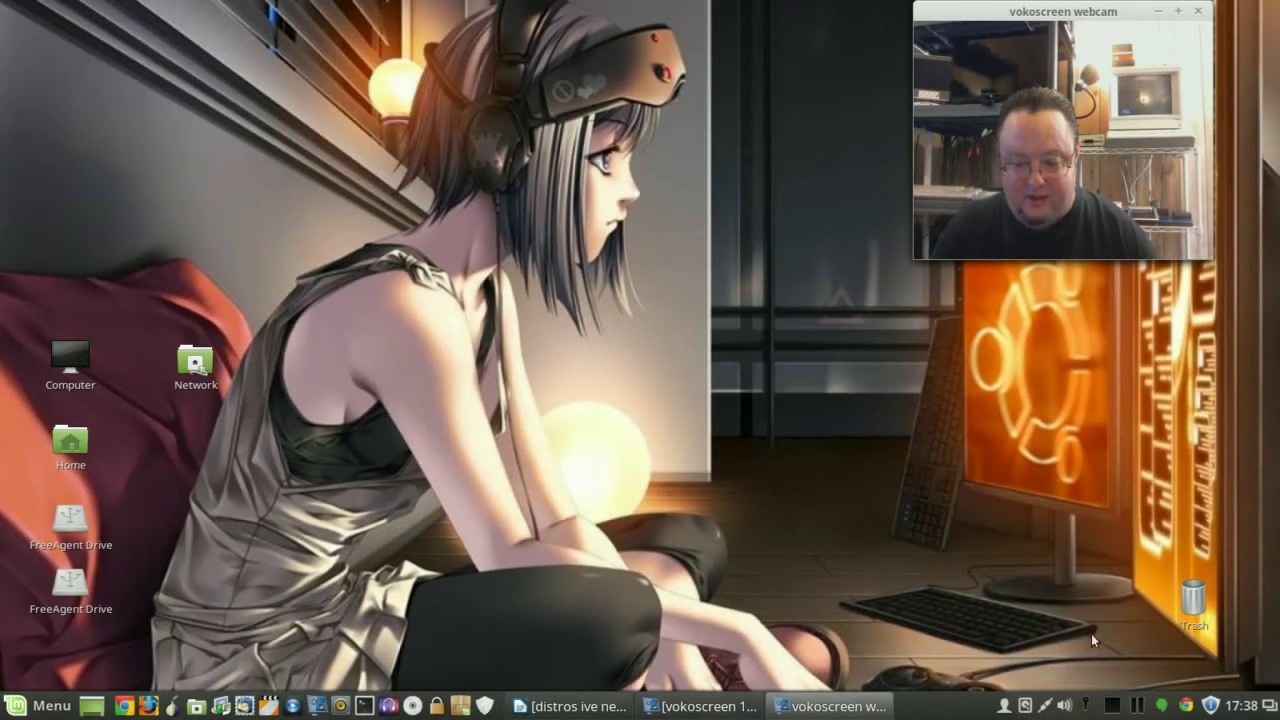
- Mount the "cheddar lick" encrypted folder from Cryptkeeper's list by entering its password
left_click(1086, 706)
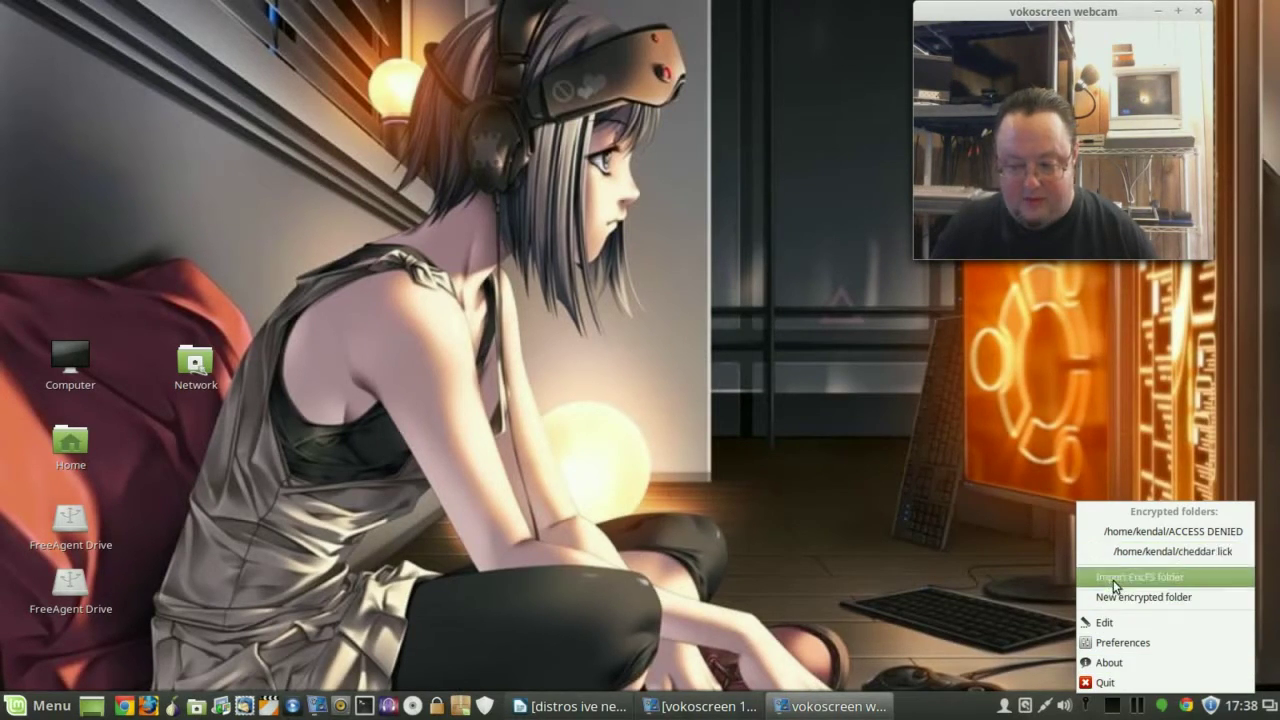
left_click(1112, 553)
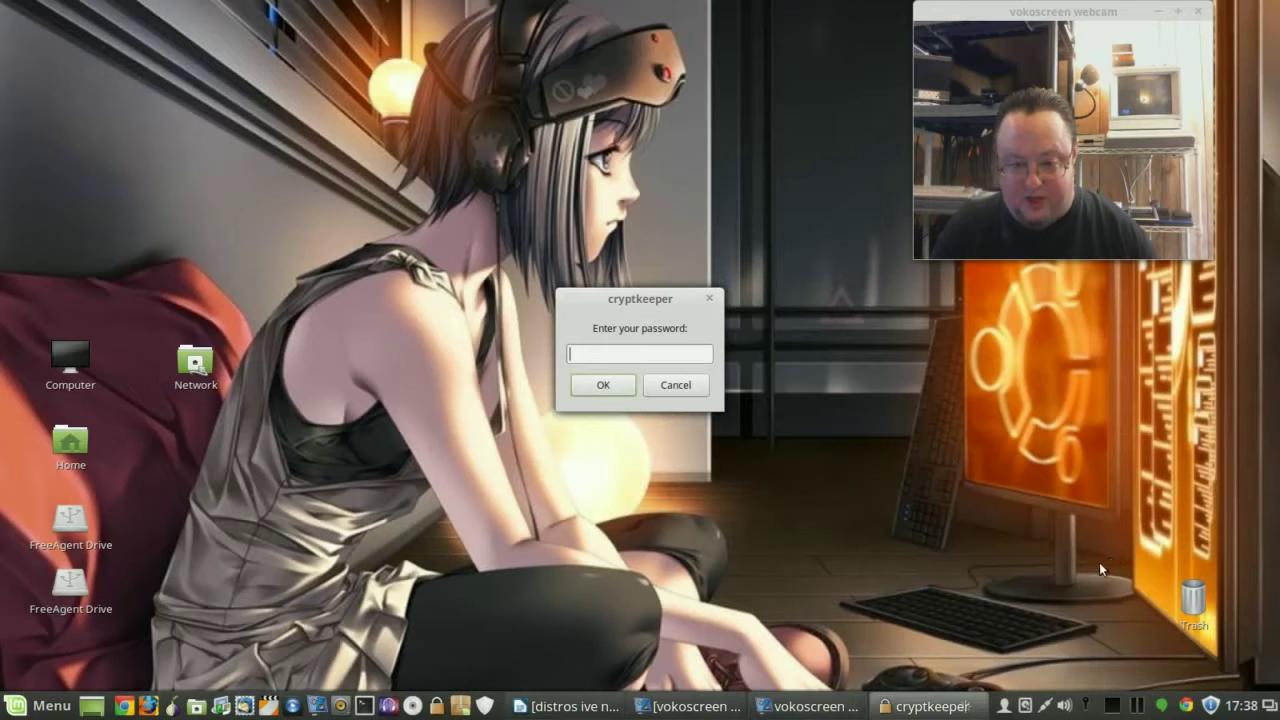
type("••••")
key("BackSpace")
key("BackSpace")
key("BackSpace")
key("BackSpace")
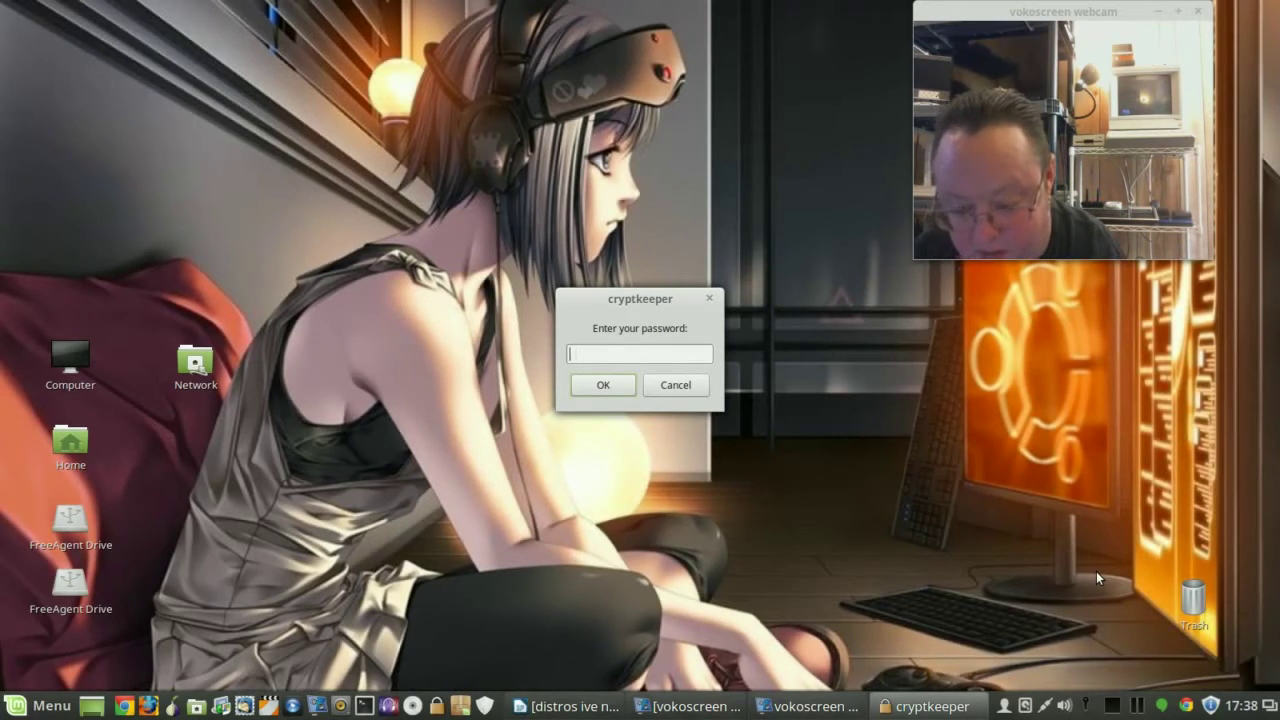
type("•••••••••••")
key("Return")
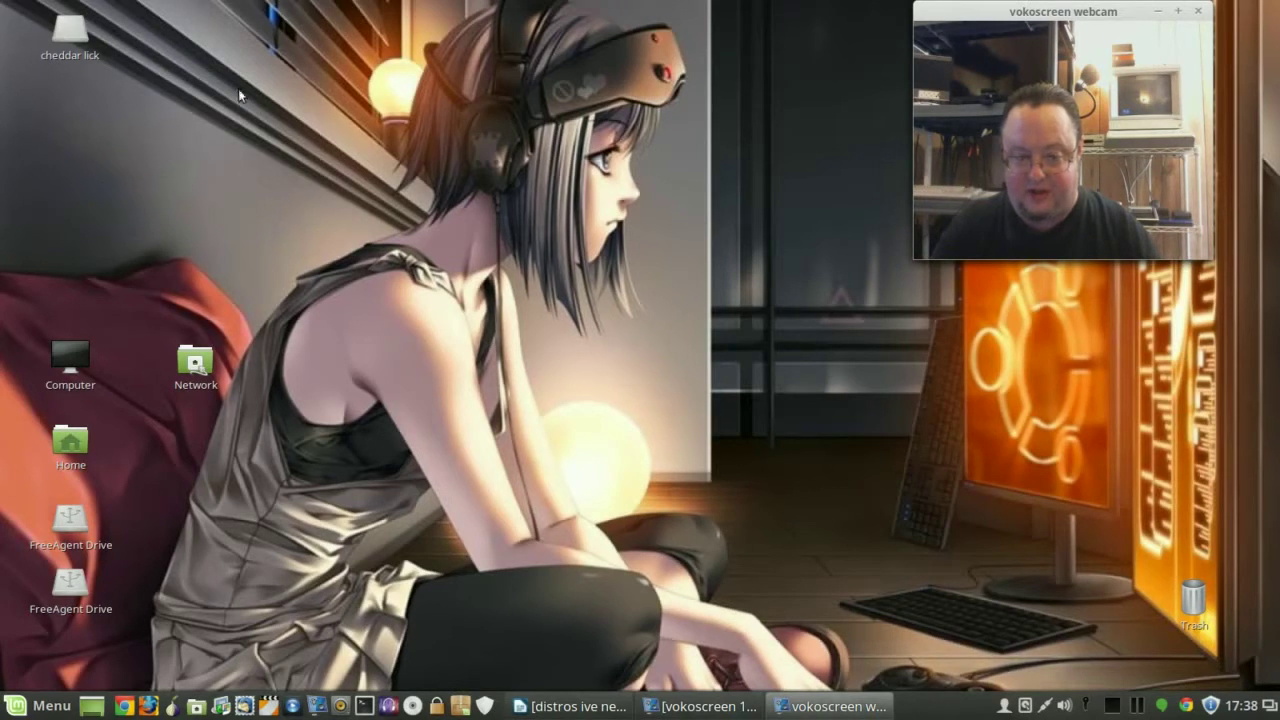
- Unmount "cheddar lick" again through Cryptkeeper and agree to kill the applications using the stash
left_click(1085, 705)
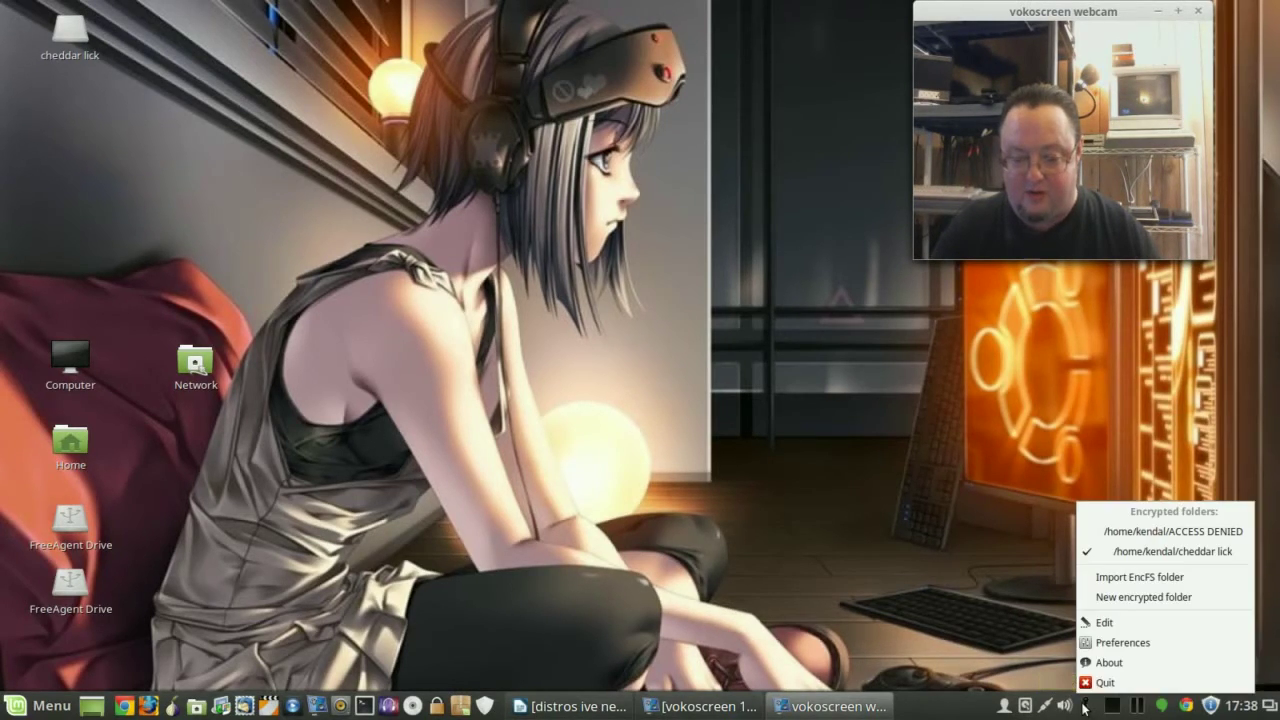
left_click(1085, 551)
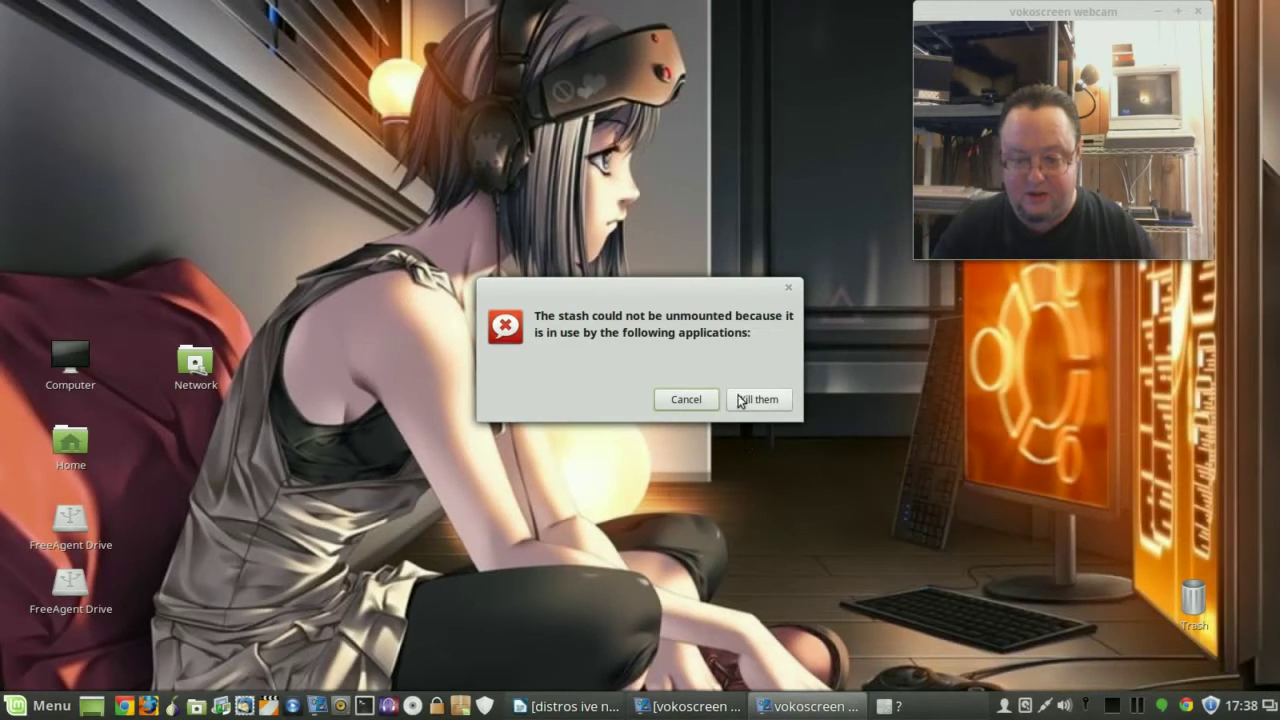
left_click(741, 401)
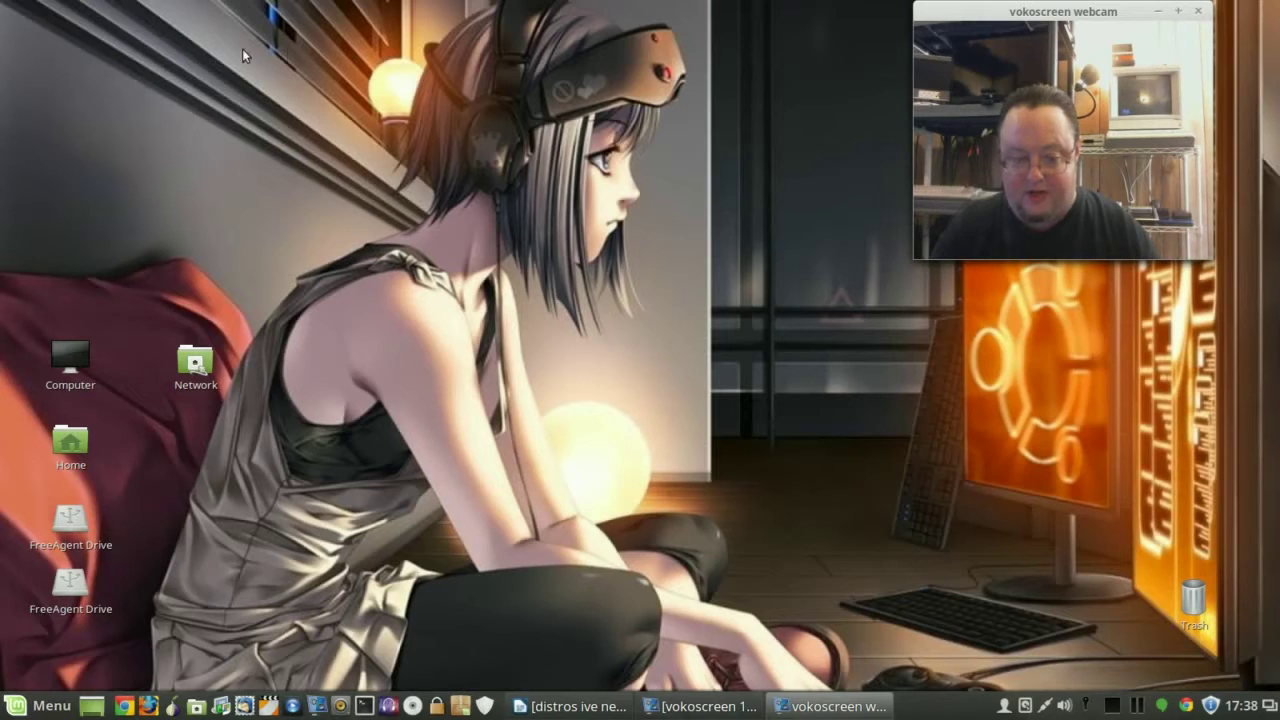
- Mount the "ACCESS DENIED" encrypted folder in Cryptkeeper by entering its password
left_click(1085, 710)
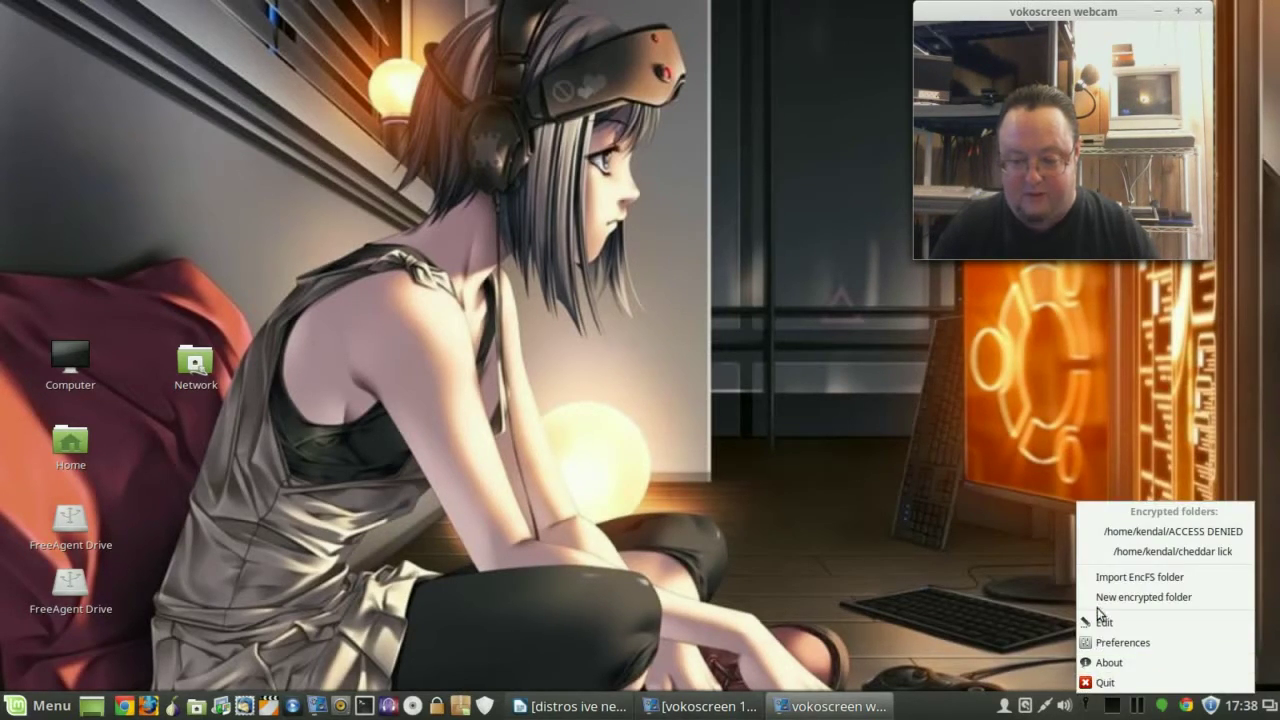
left_click(1097, 533)
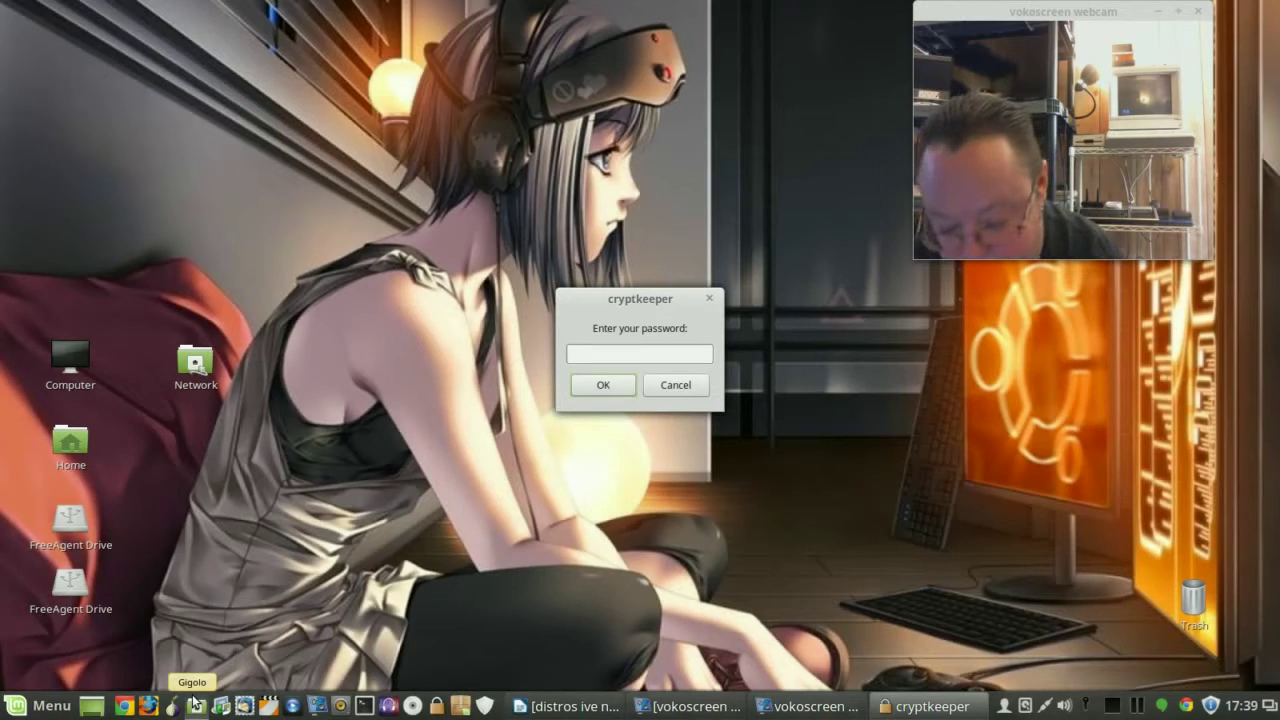
type("********")
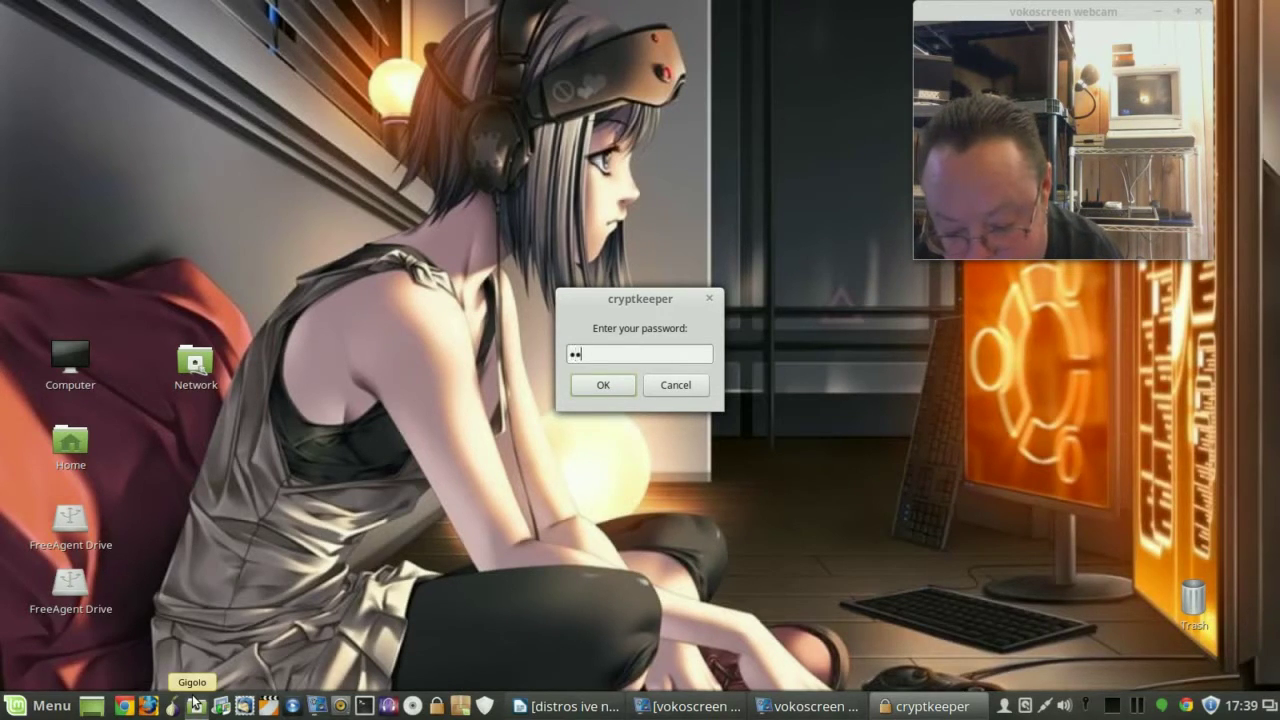
type("***")
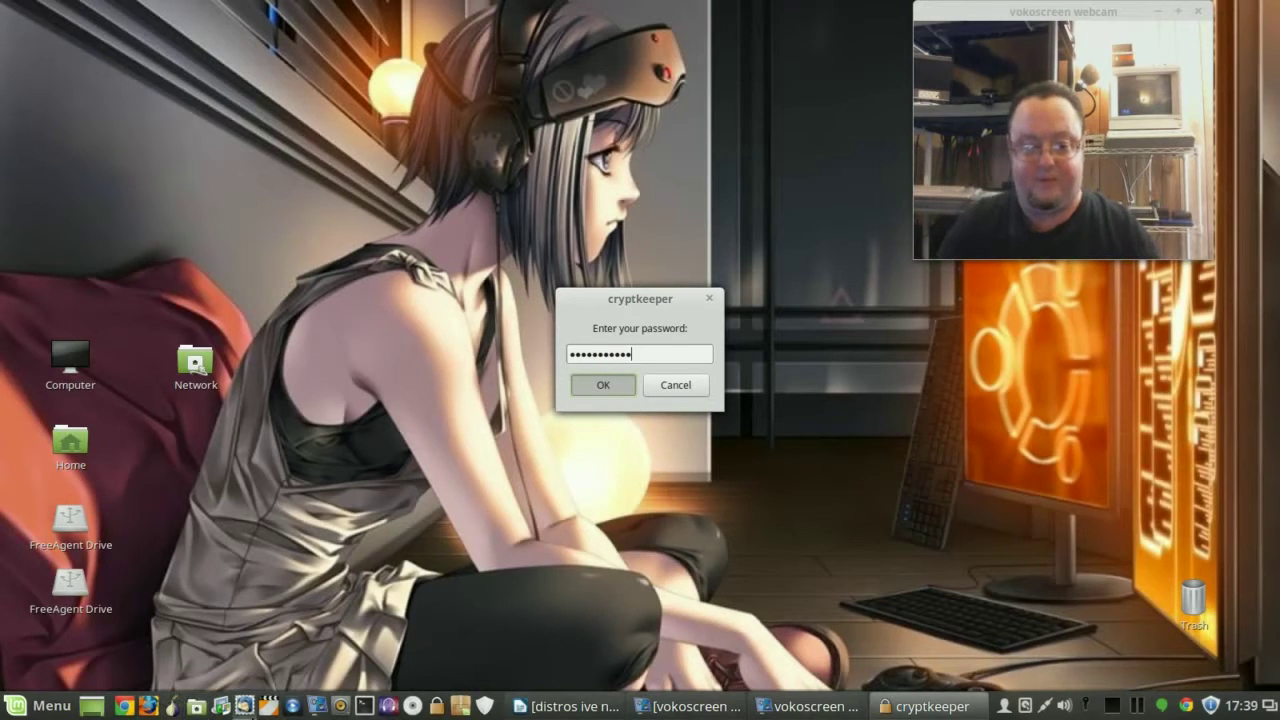
key("Return")
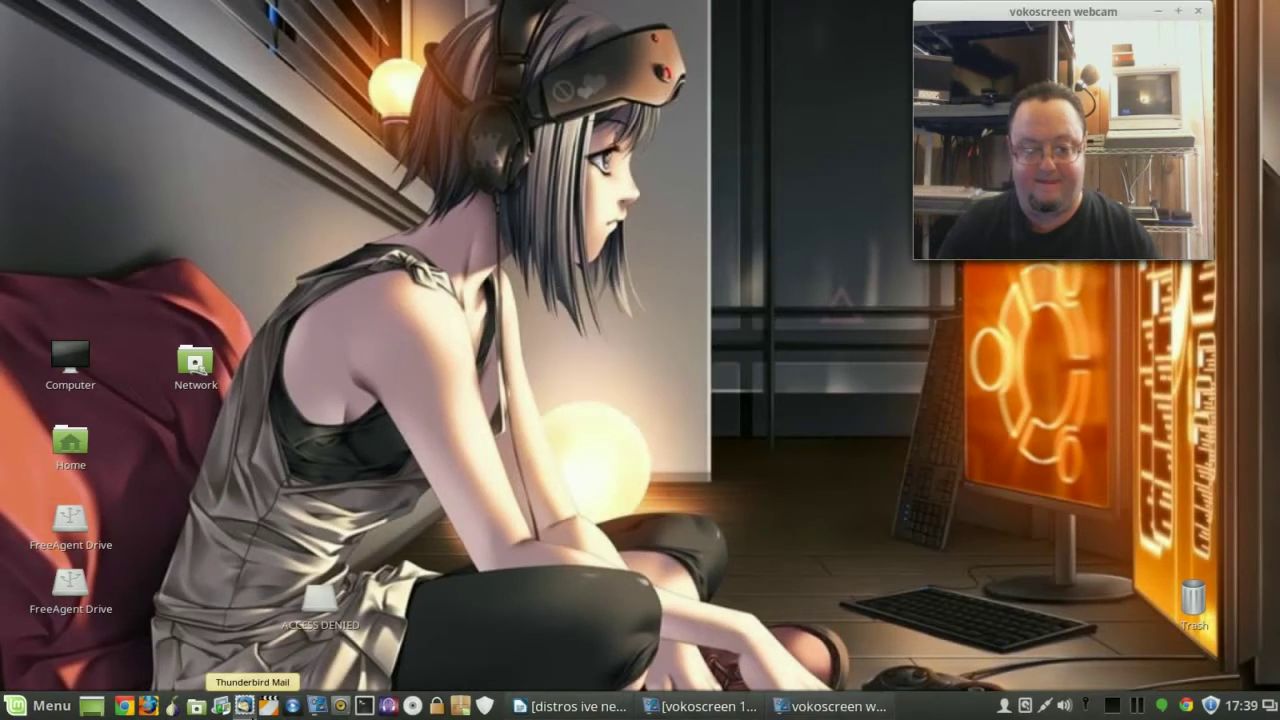
- Open the Home folder to view the mounted folder there, and unmount "ACCESS DENIED" in Cryptkeeper
double_click(73, 444)
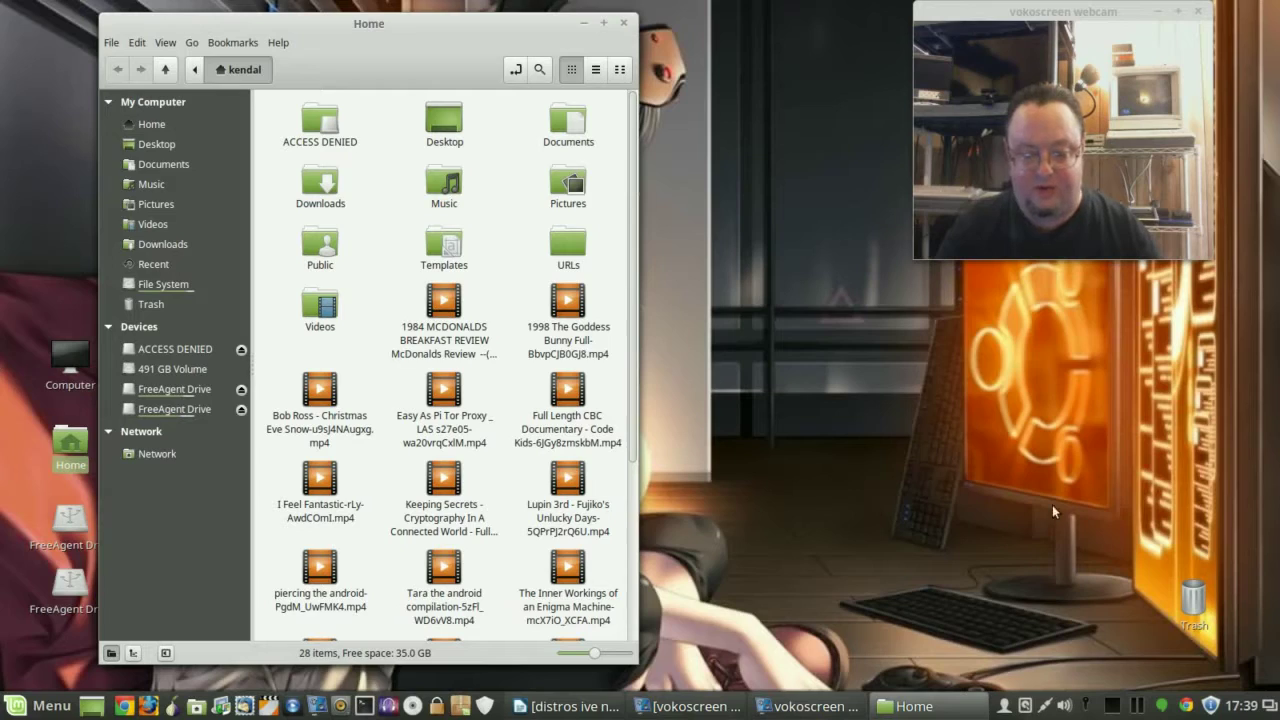
left_click(1081, 707)
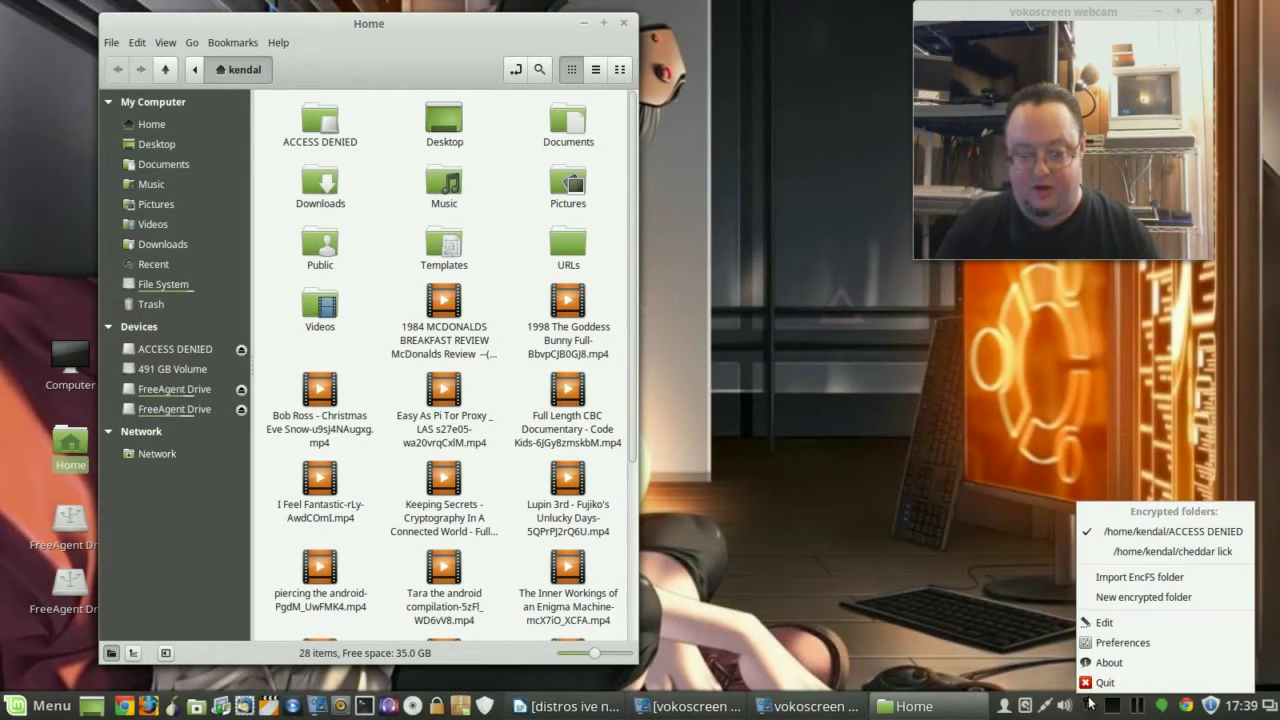
left_click(1088, 530)
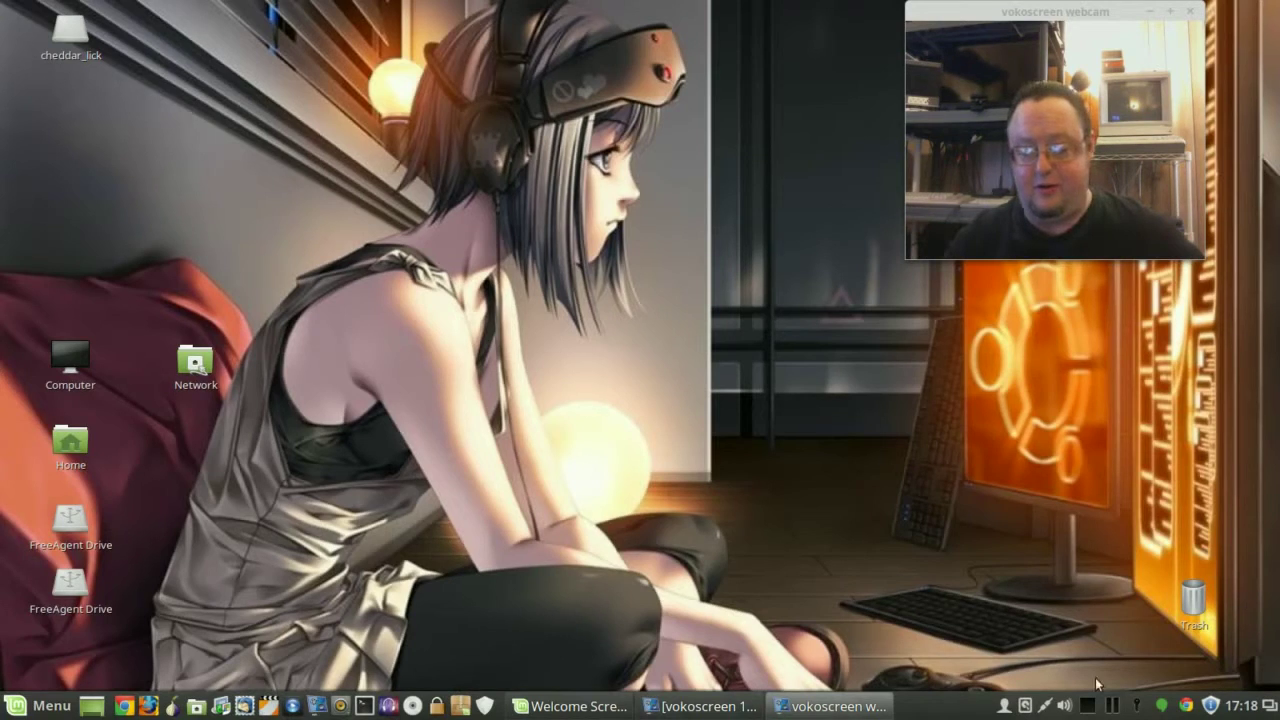
- Delete the "cheddar_lick" encrypted folder in Cryptkeeper's edit dialog, permanently erase its encrypted data, and close the dialog
left_click(1136, 711)
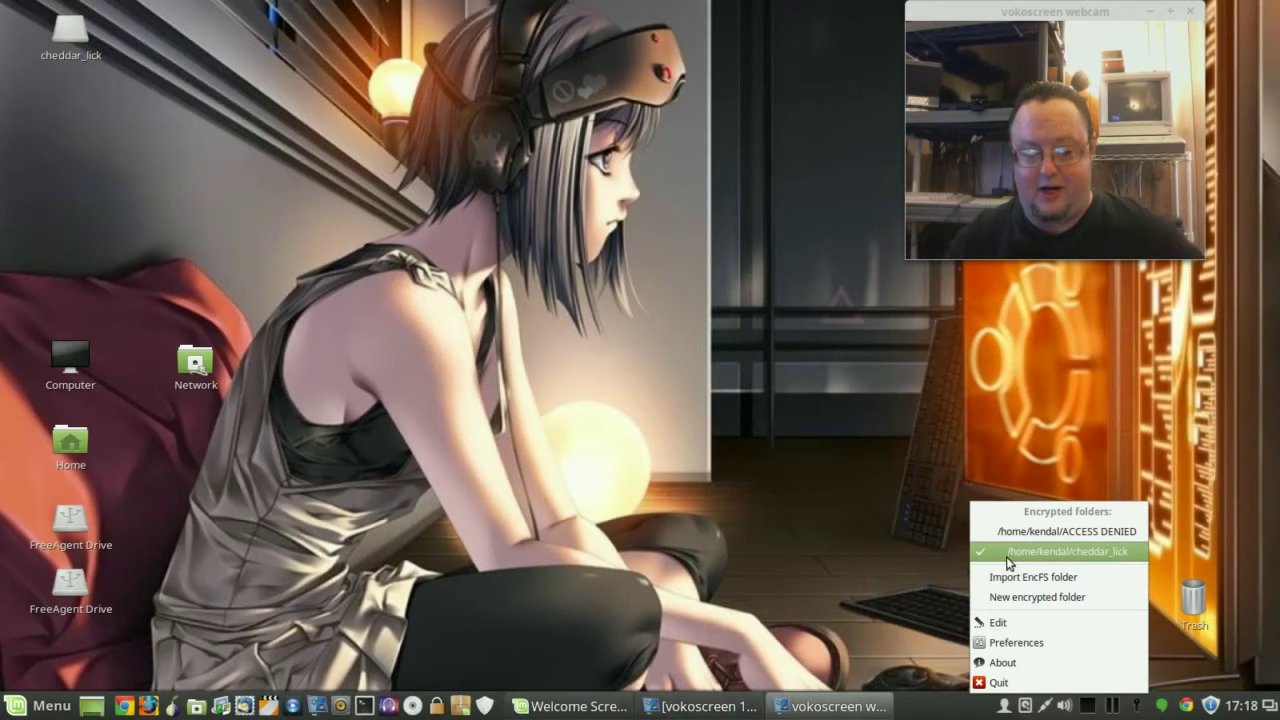
left_click(1032, 627)
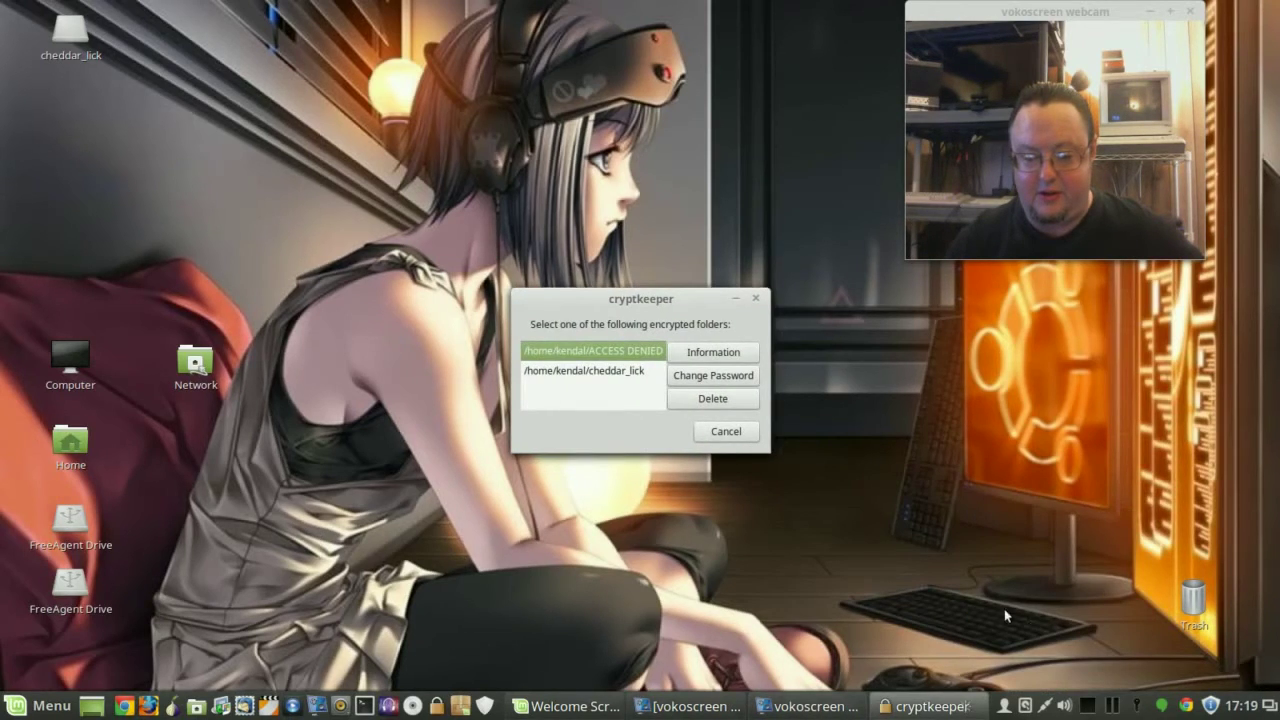
left_click(596, 371)
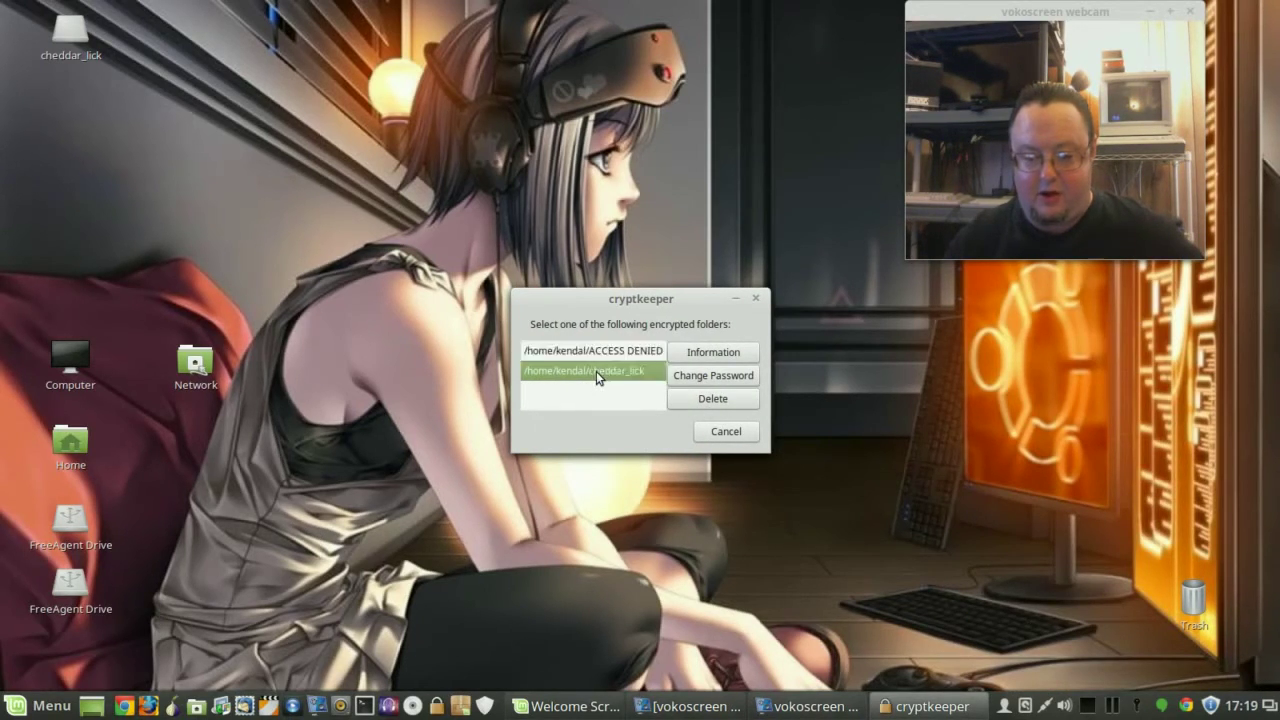
left_click(737, 399)
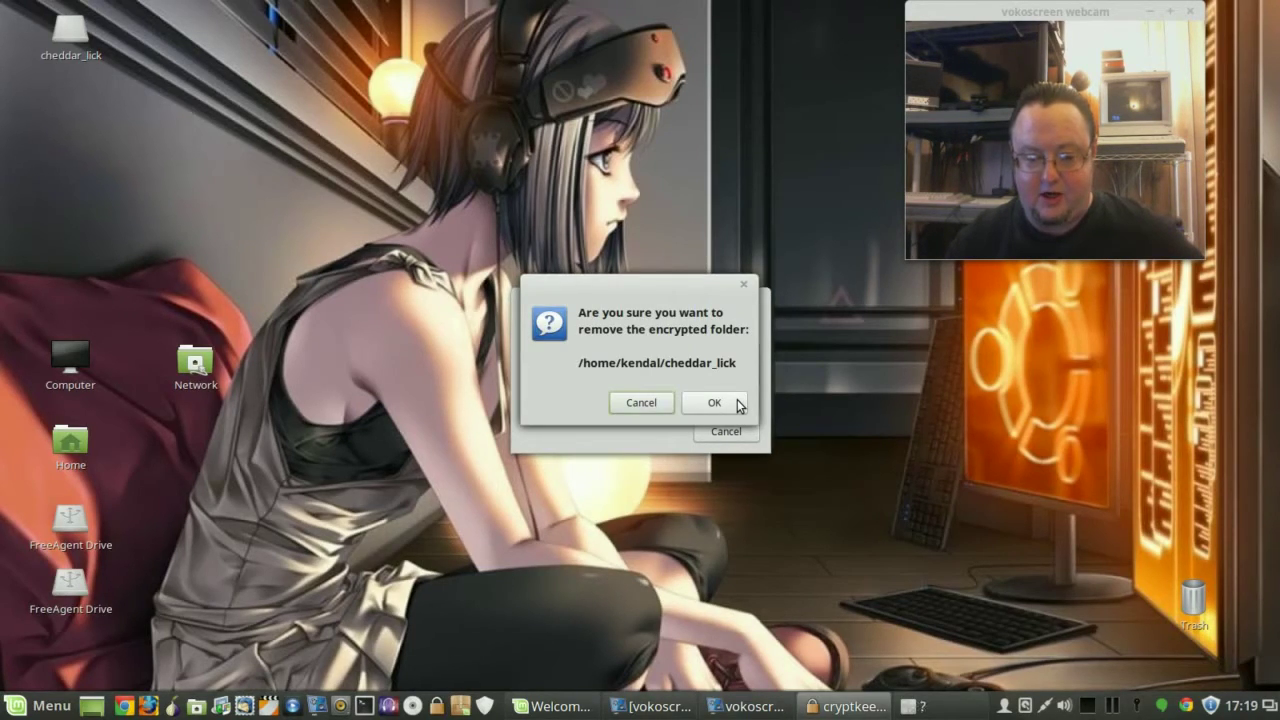
left_click(721, 404)
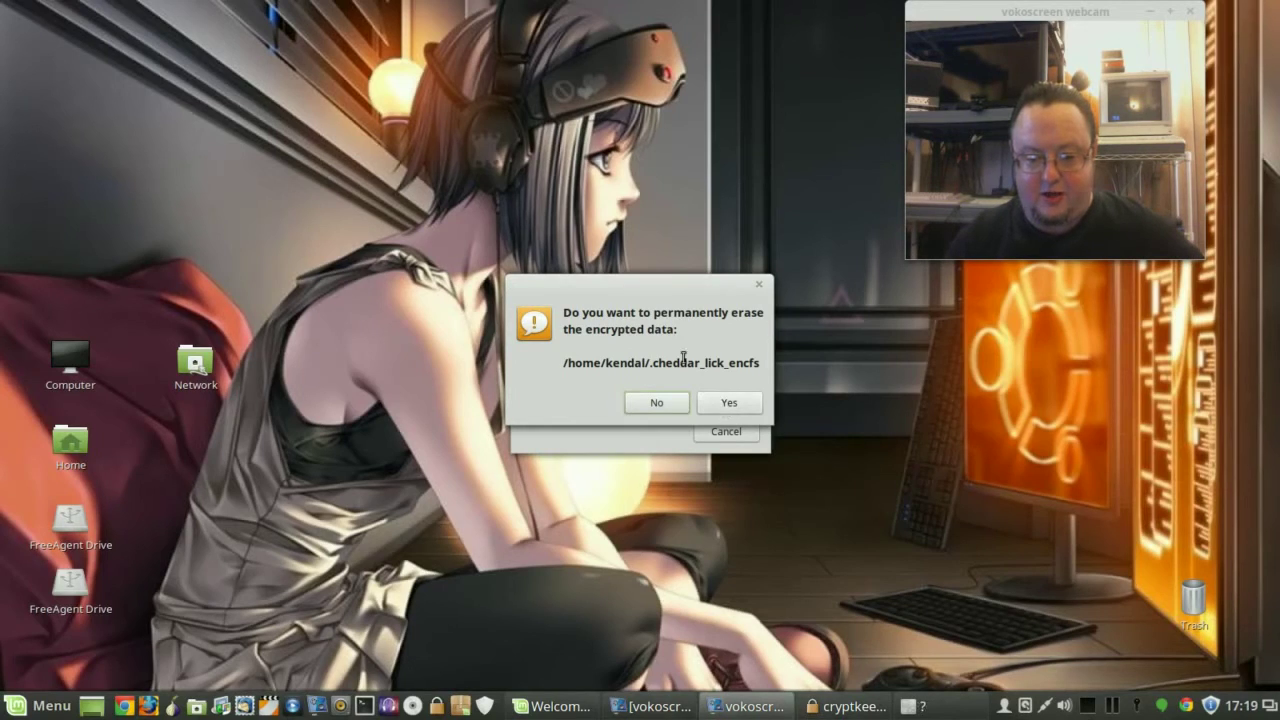
left_click(714, 399)
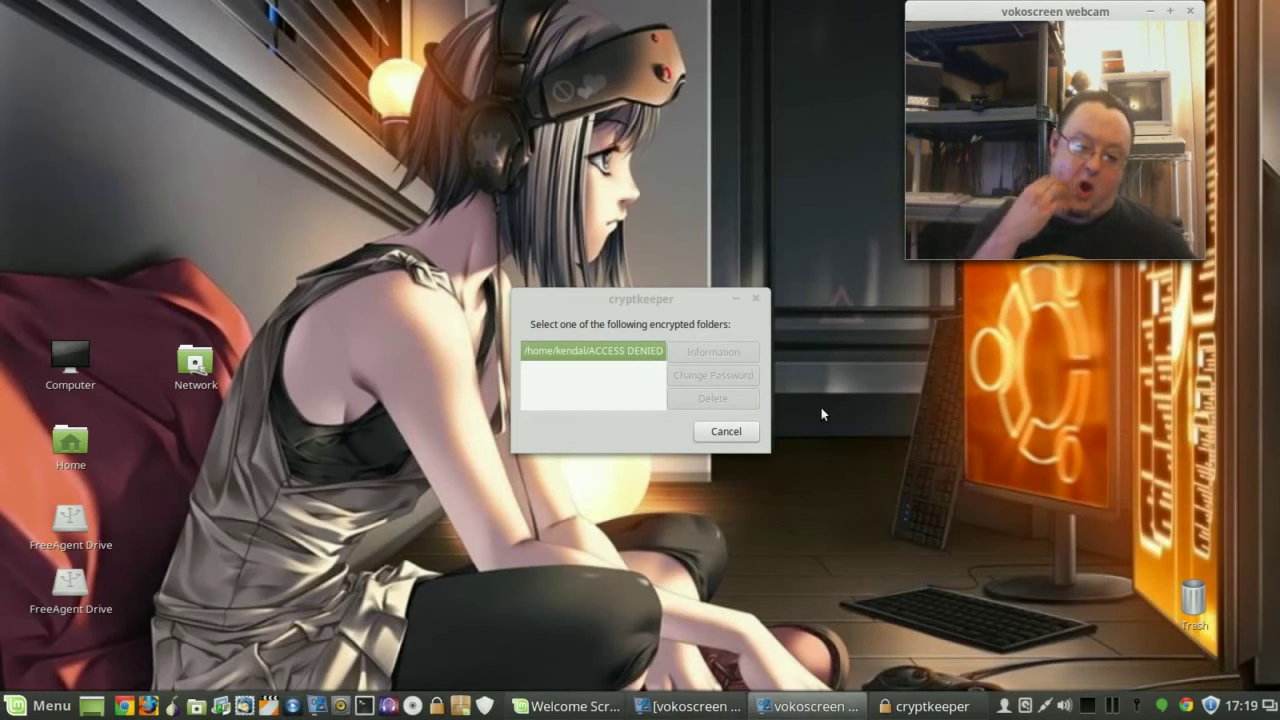
left_click(755, 301)
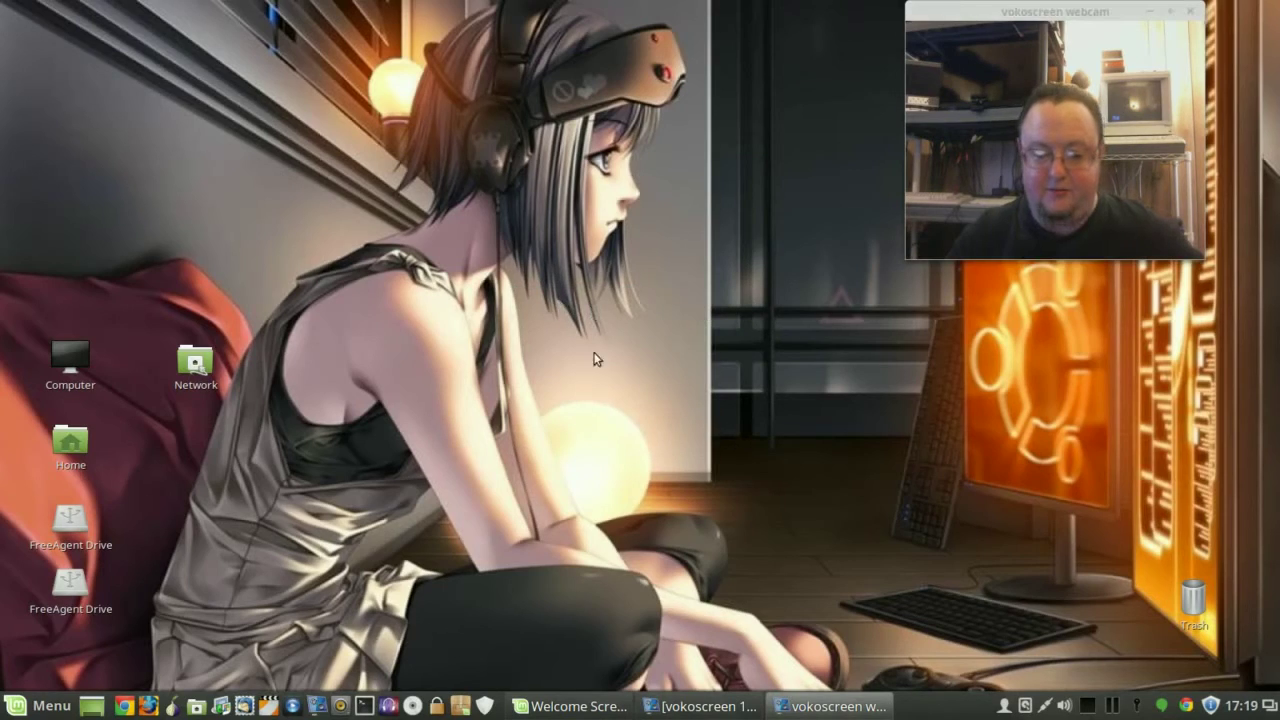